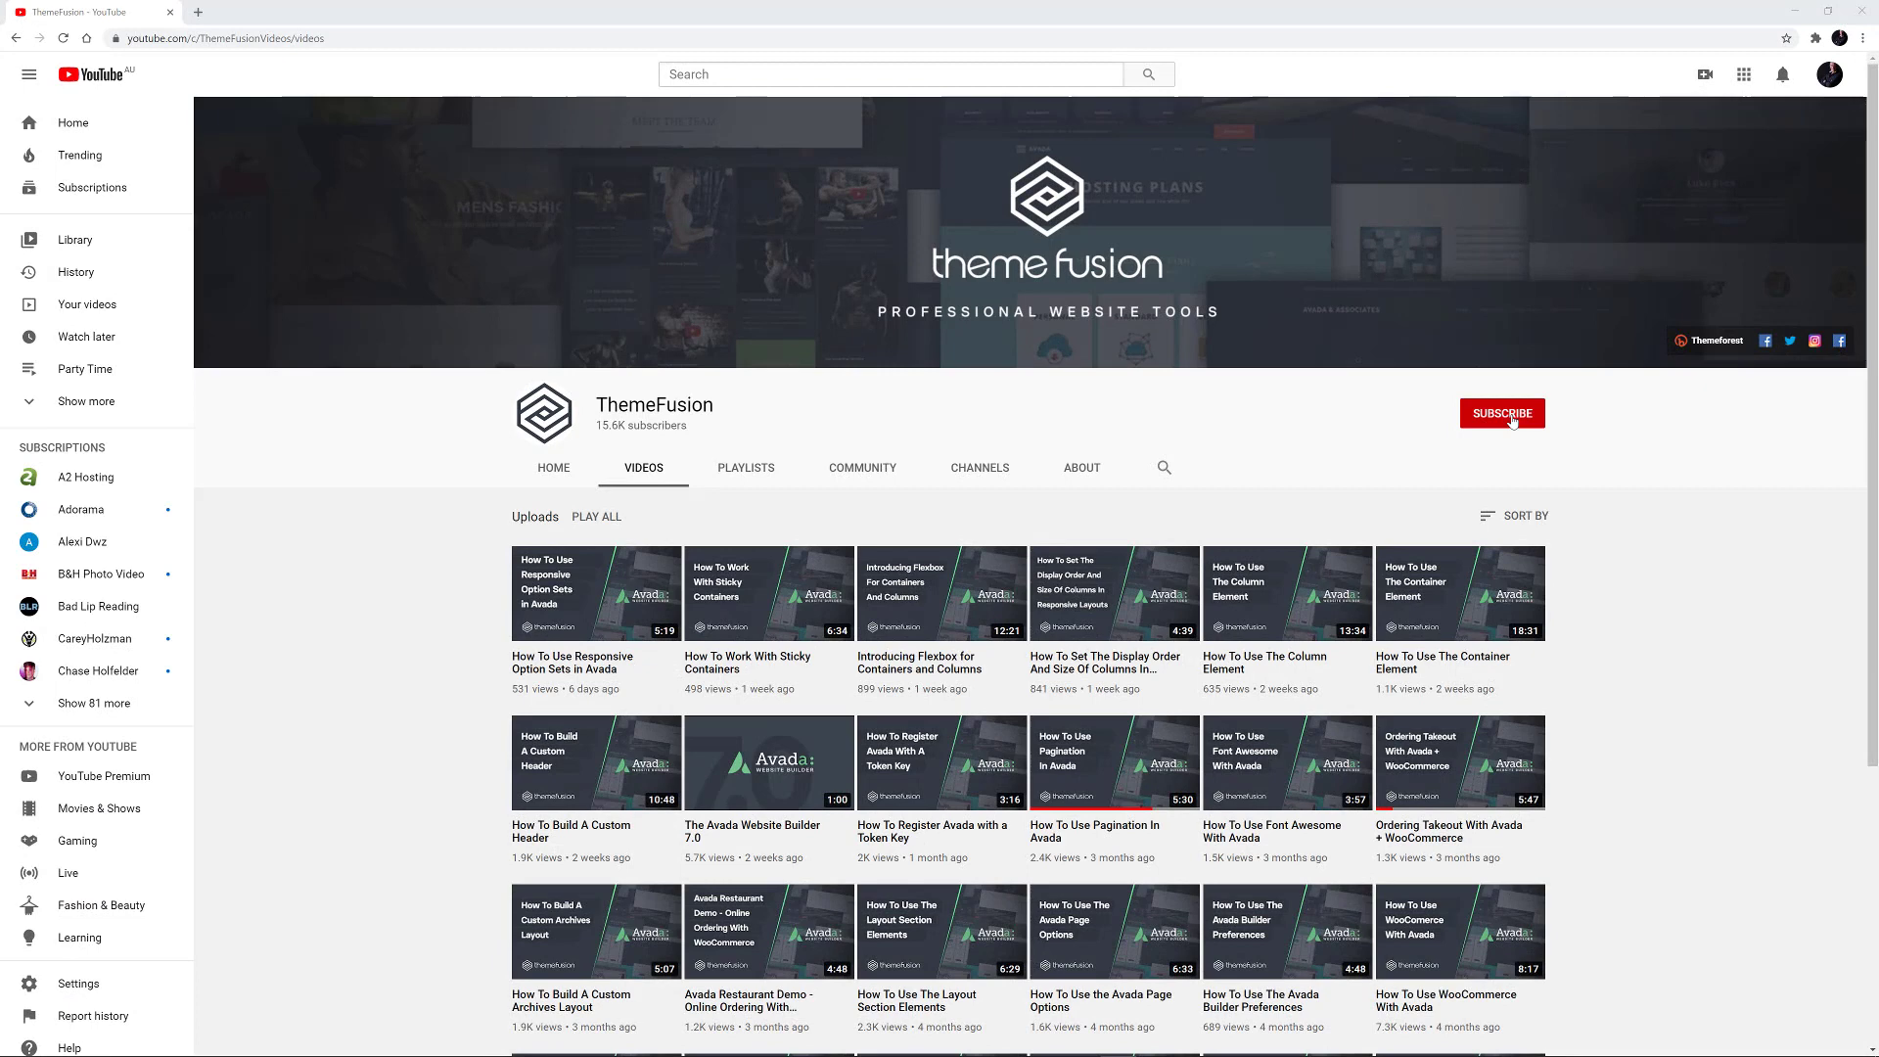
Subscribe to the ThemeFusion channel and set its notification bell to All
click(1511, 419)
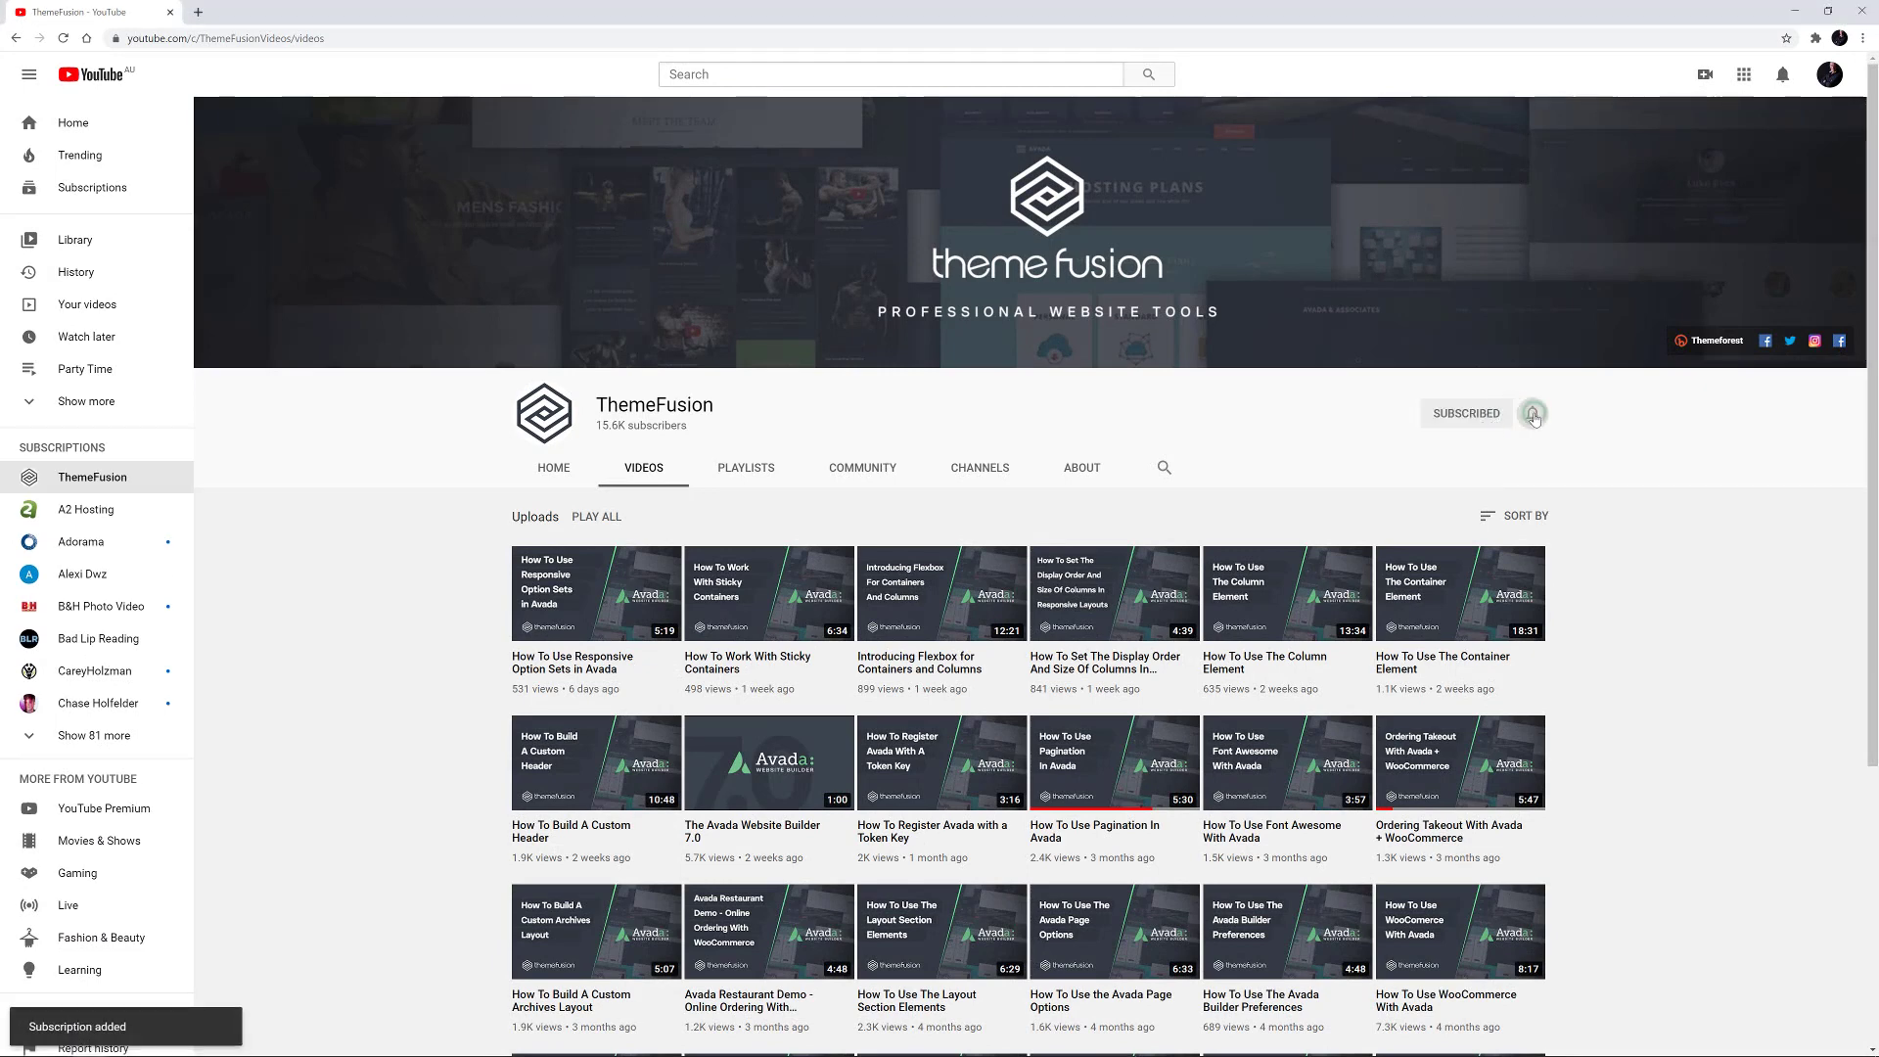
click(1534, 415)
click(1540, 446)
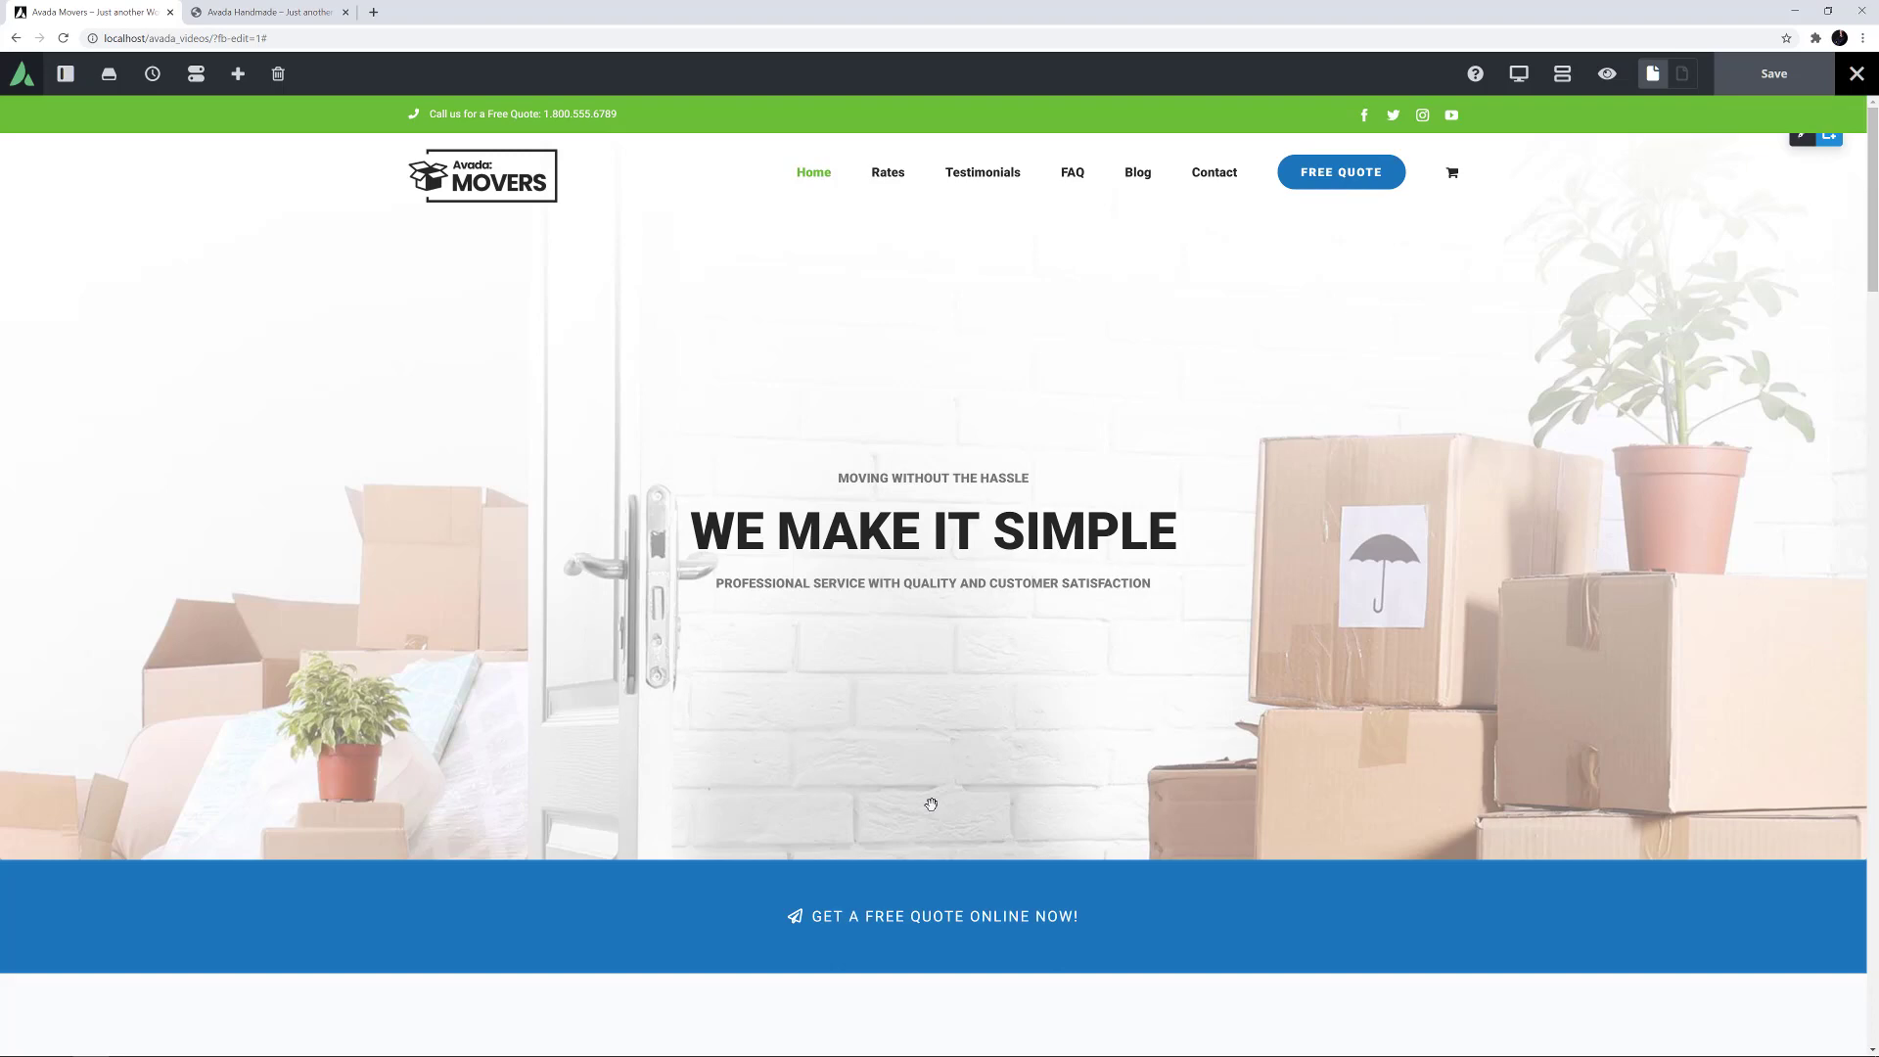
mouse_move(934, 917)
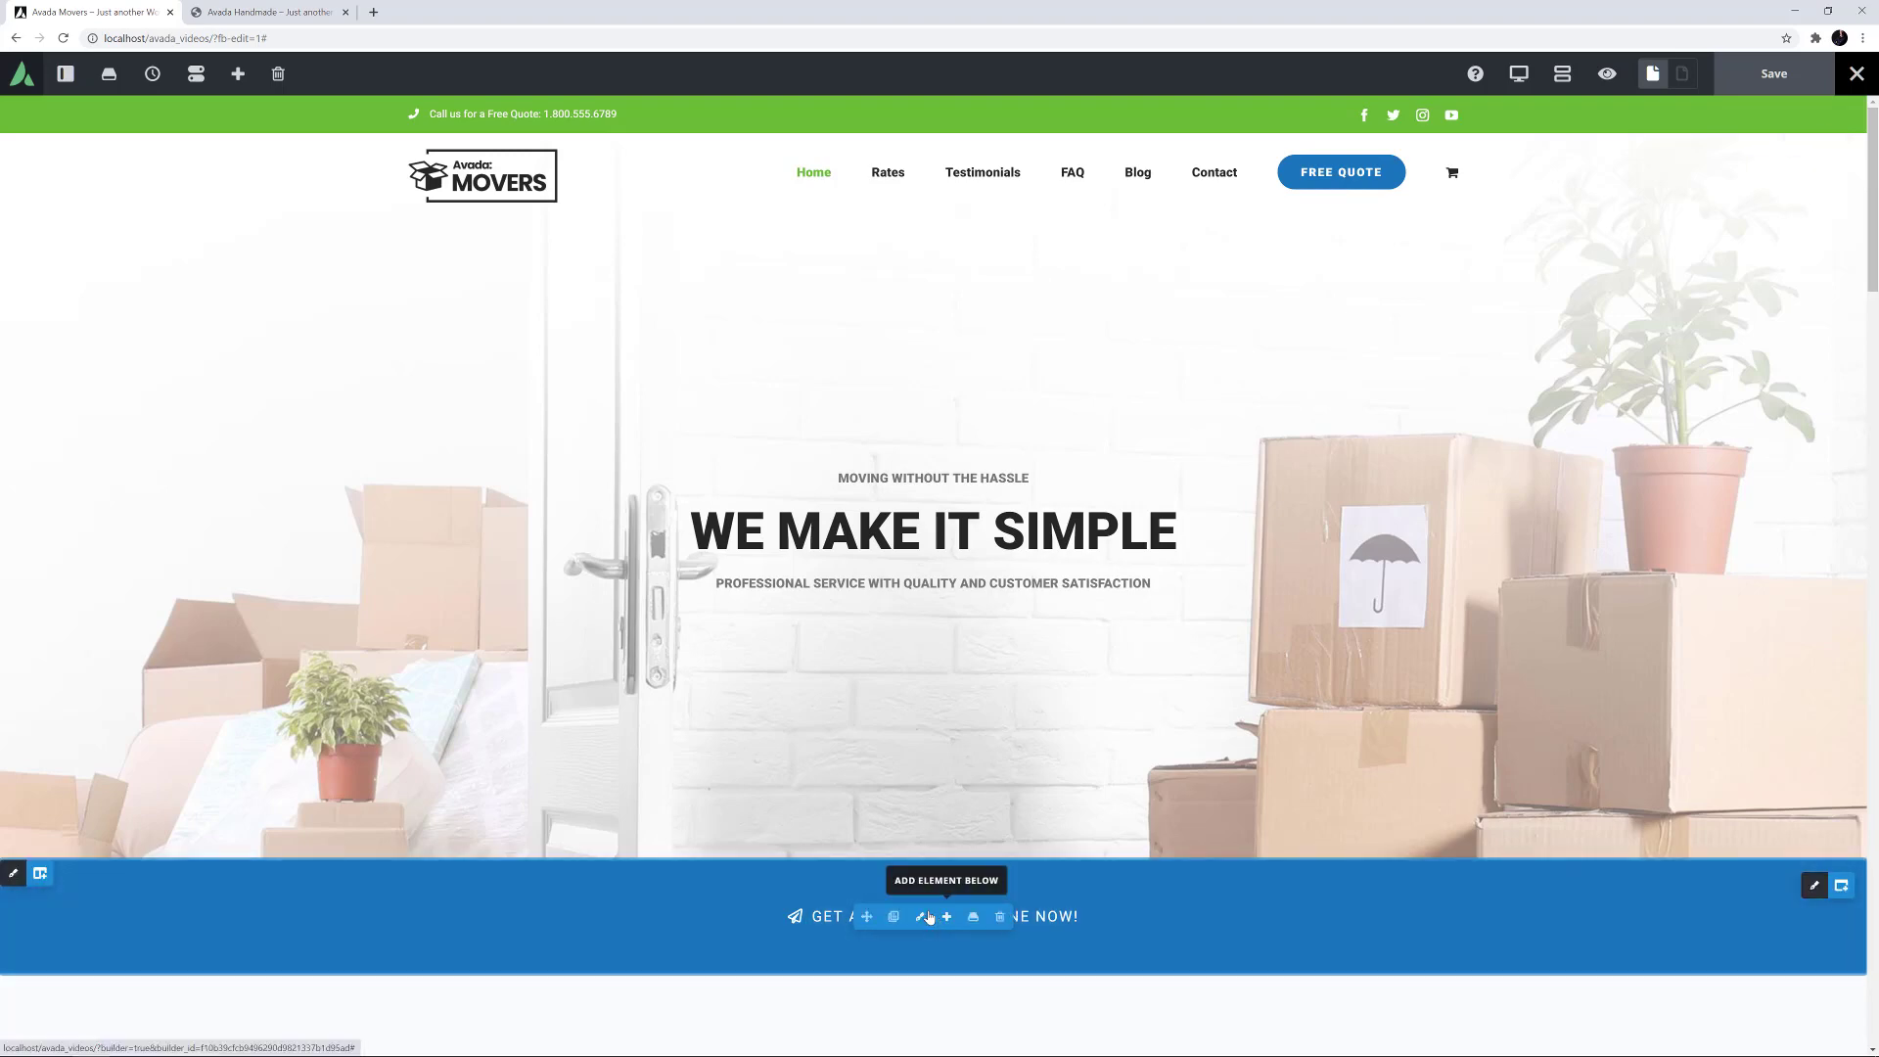
Open the free quote button's options, hide and restore the sidebar, then show Page Options
click(921, 916)
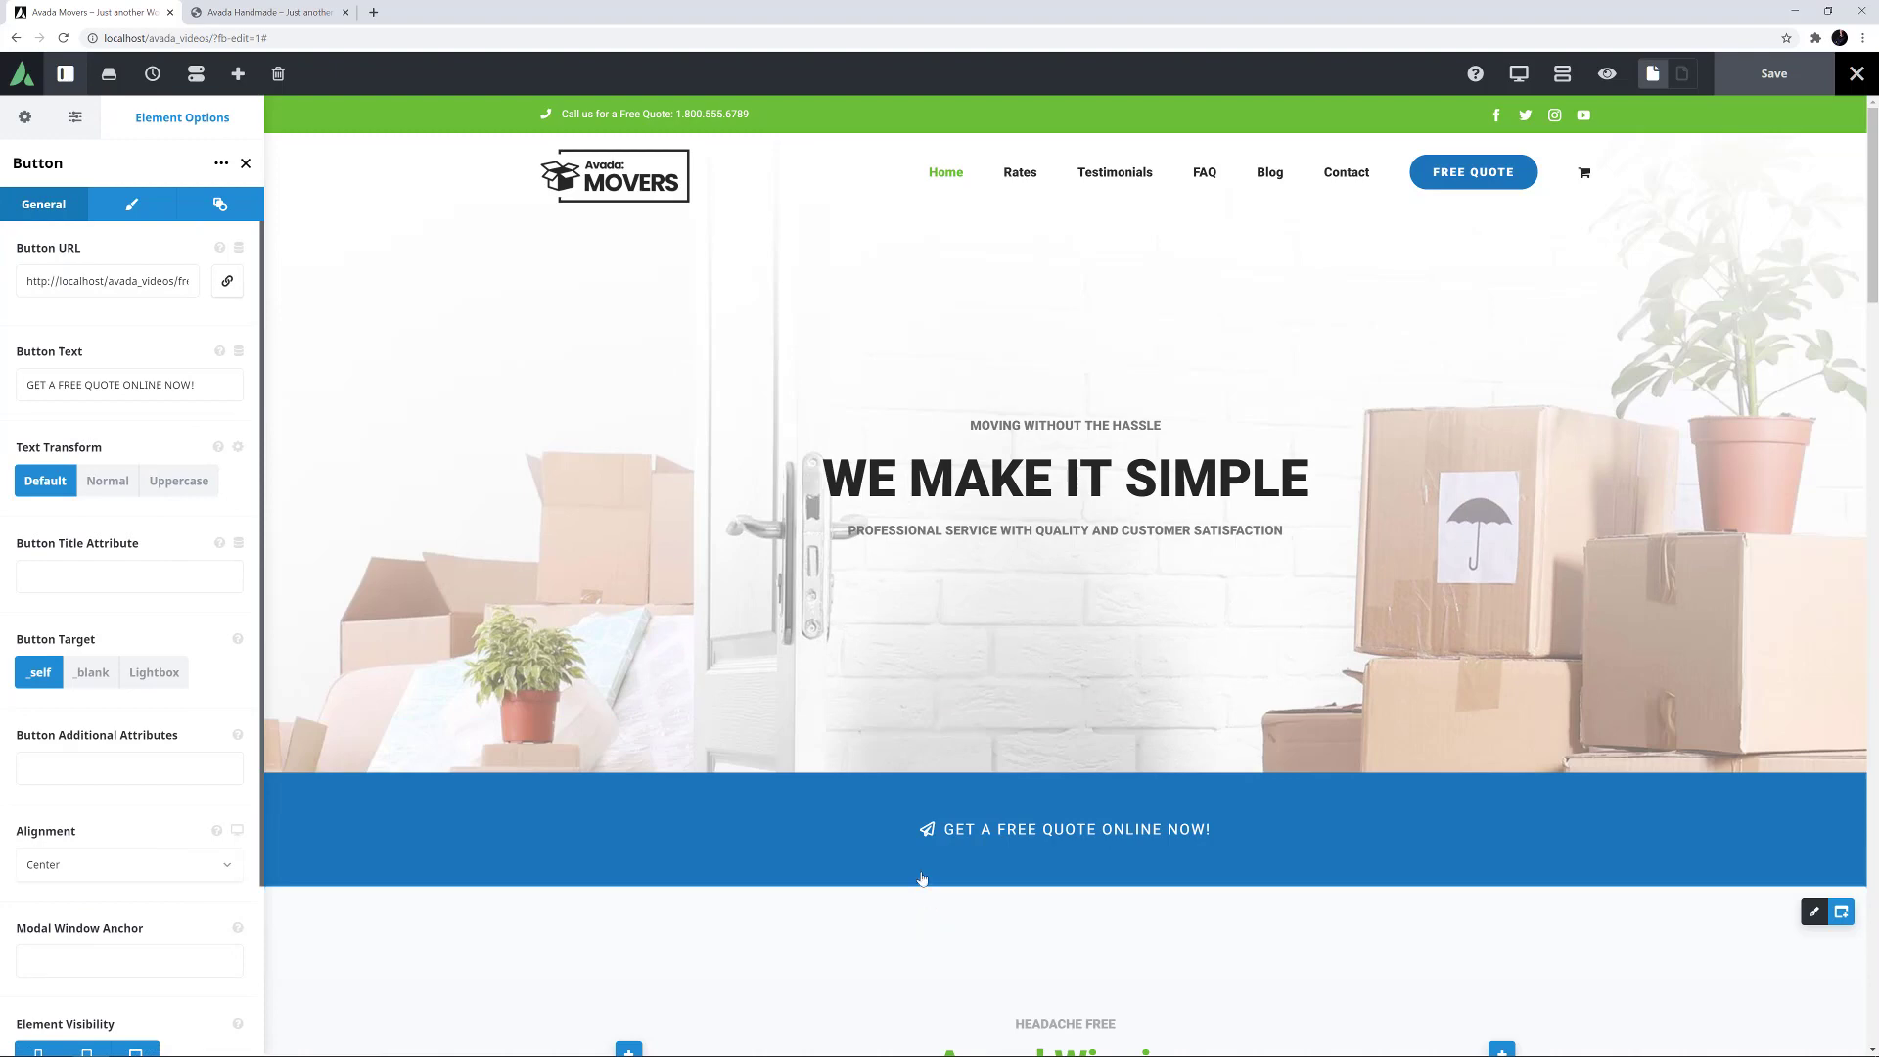
click(67, 77)
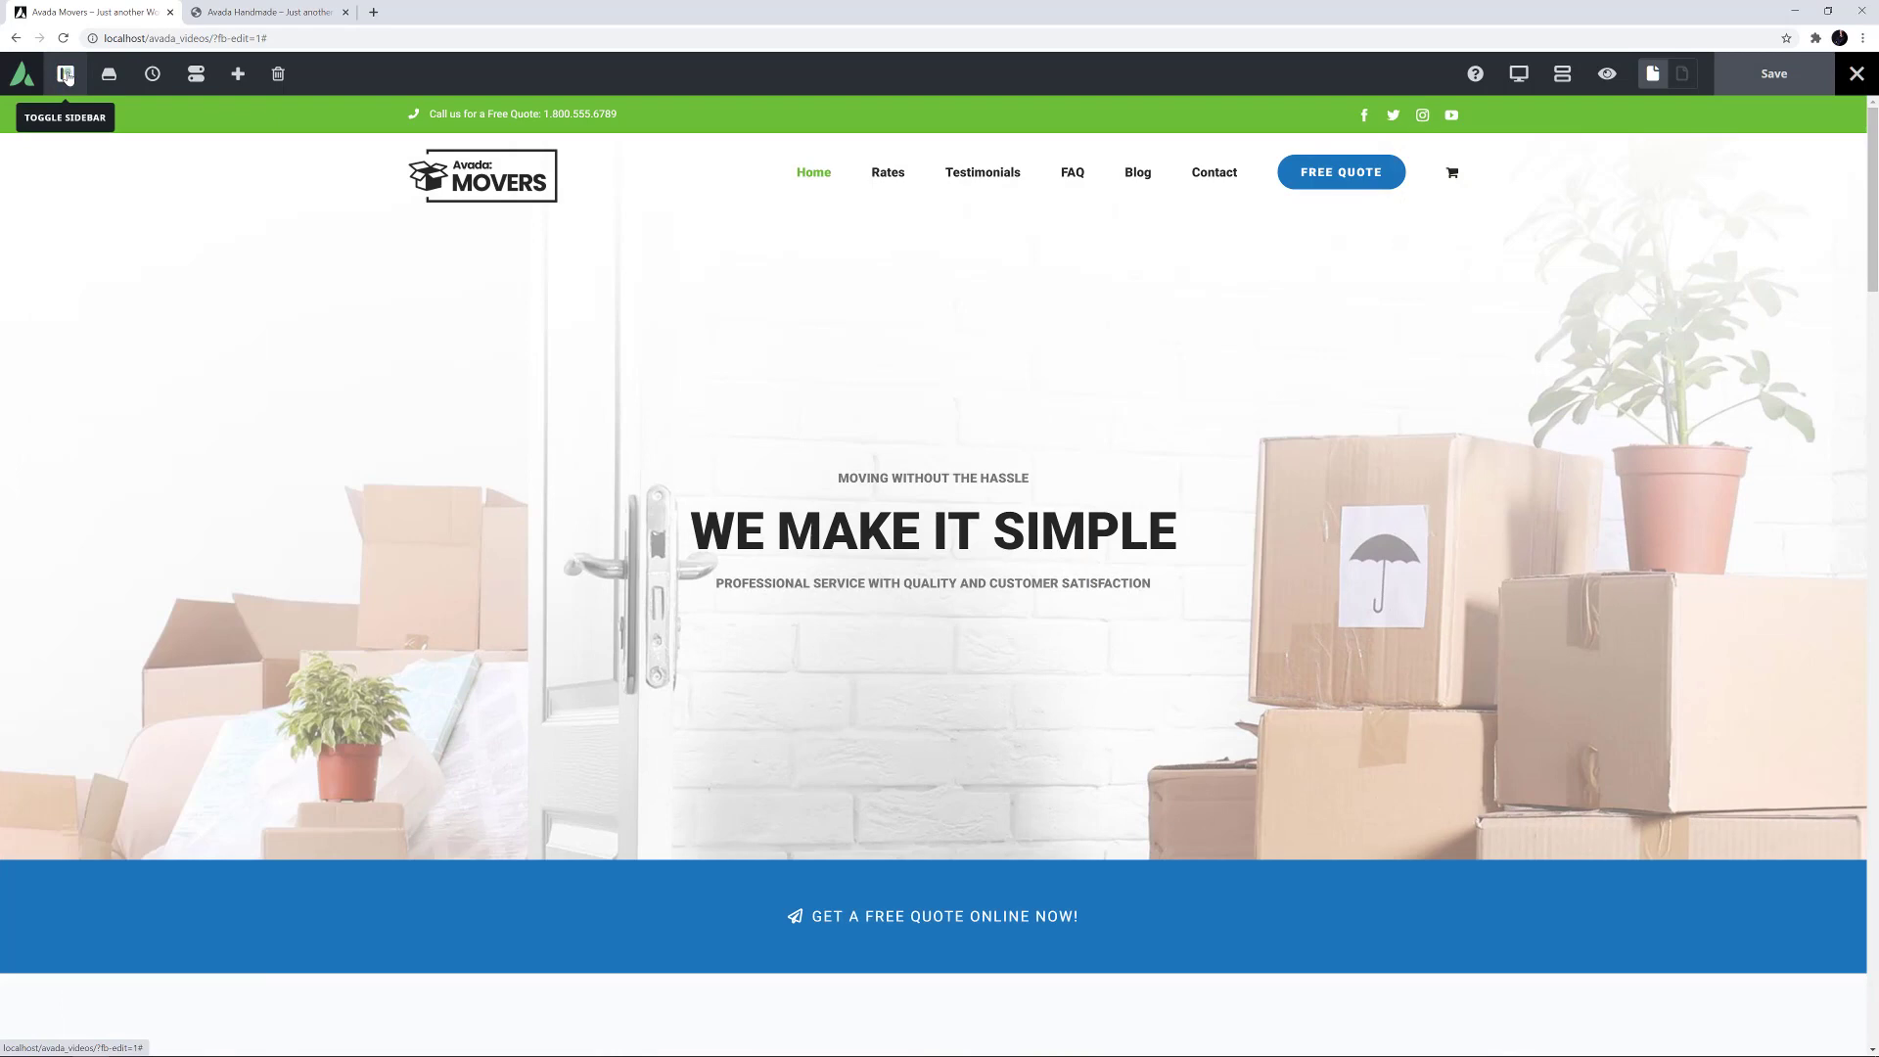
click(66, 76)
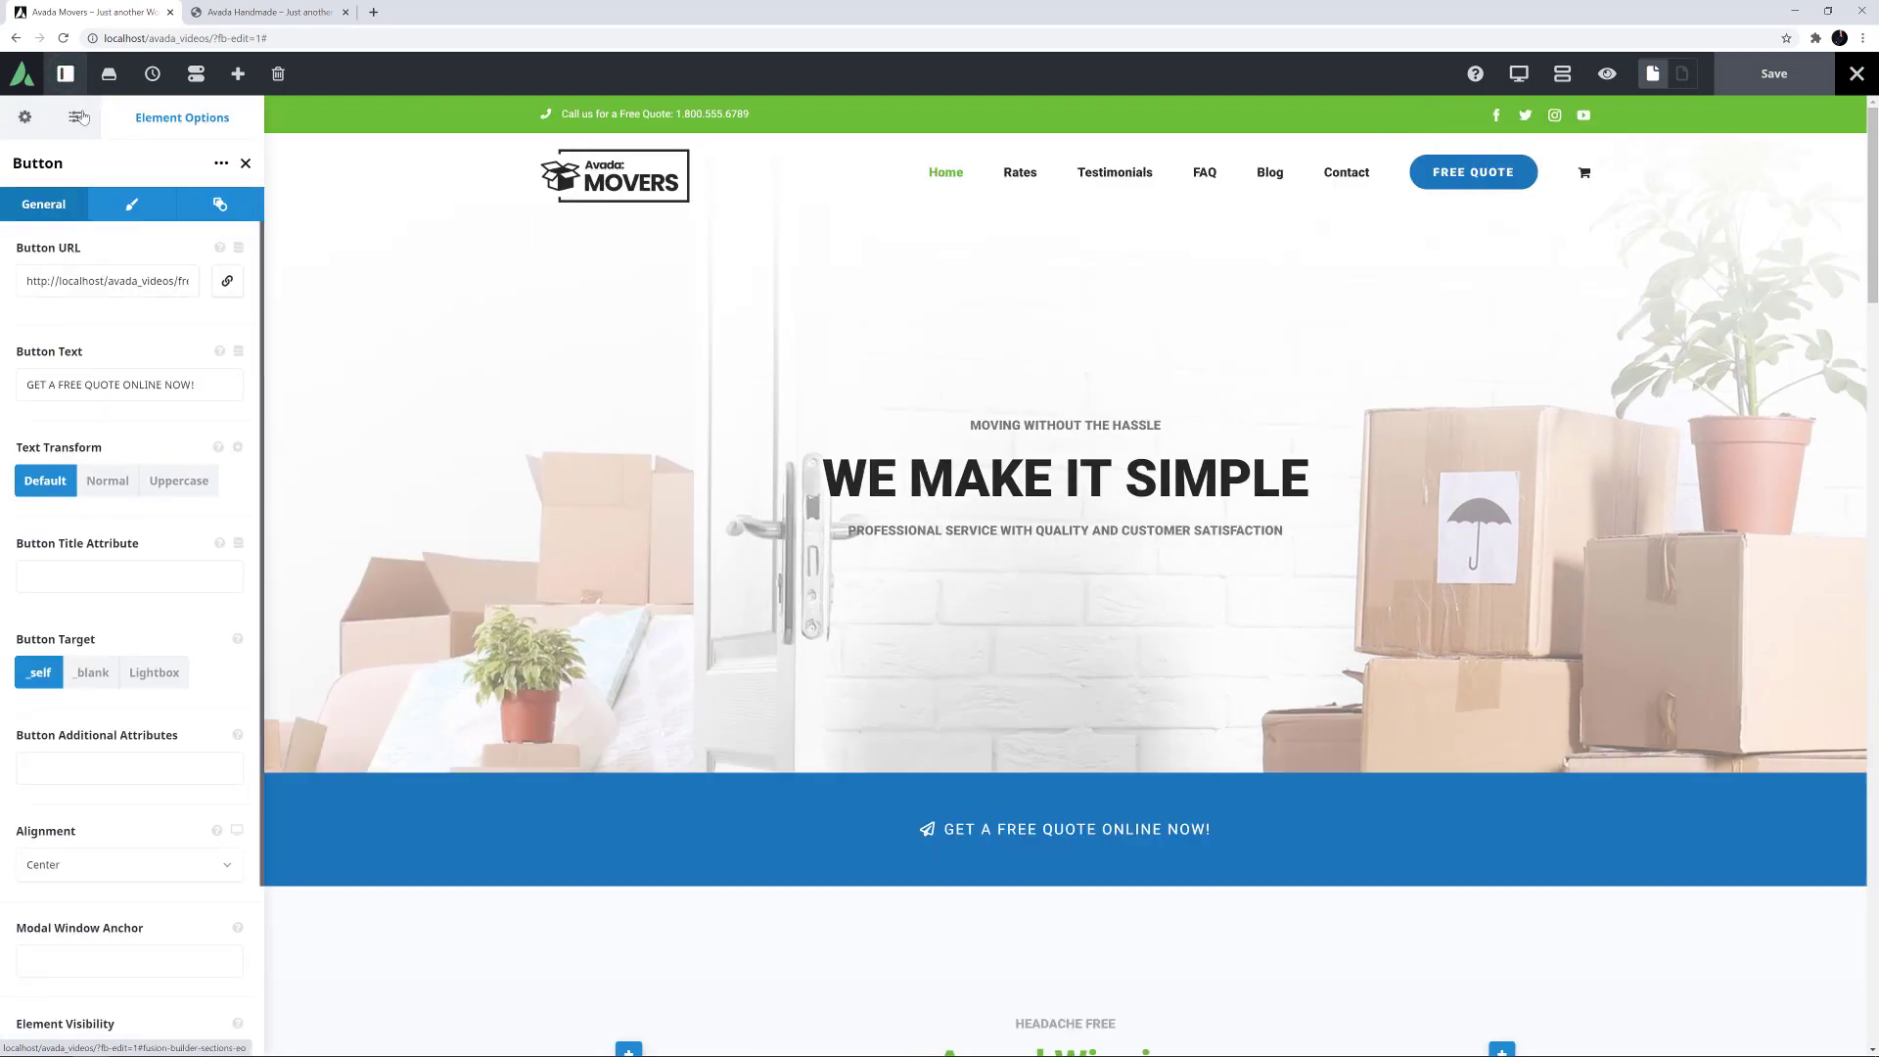
click(78, 115)
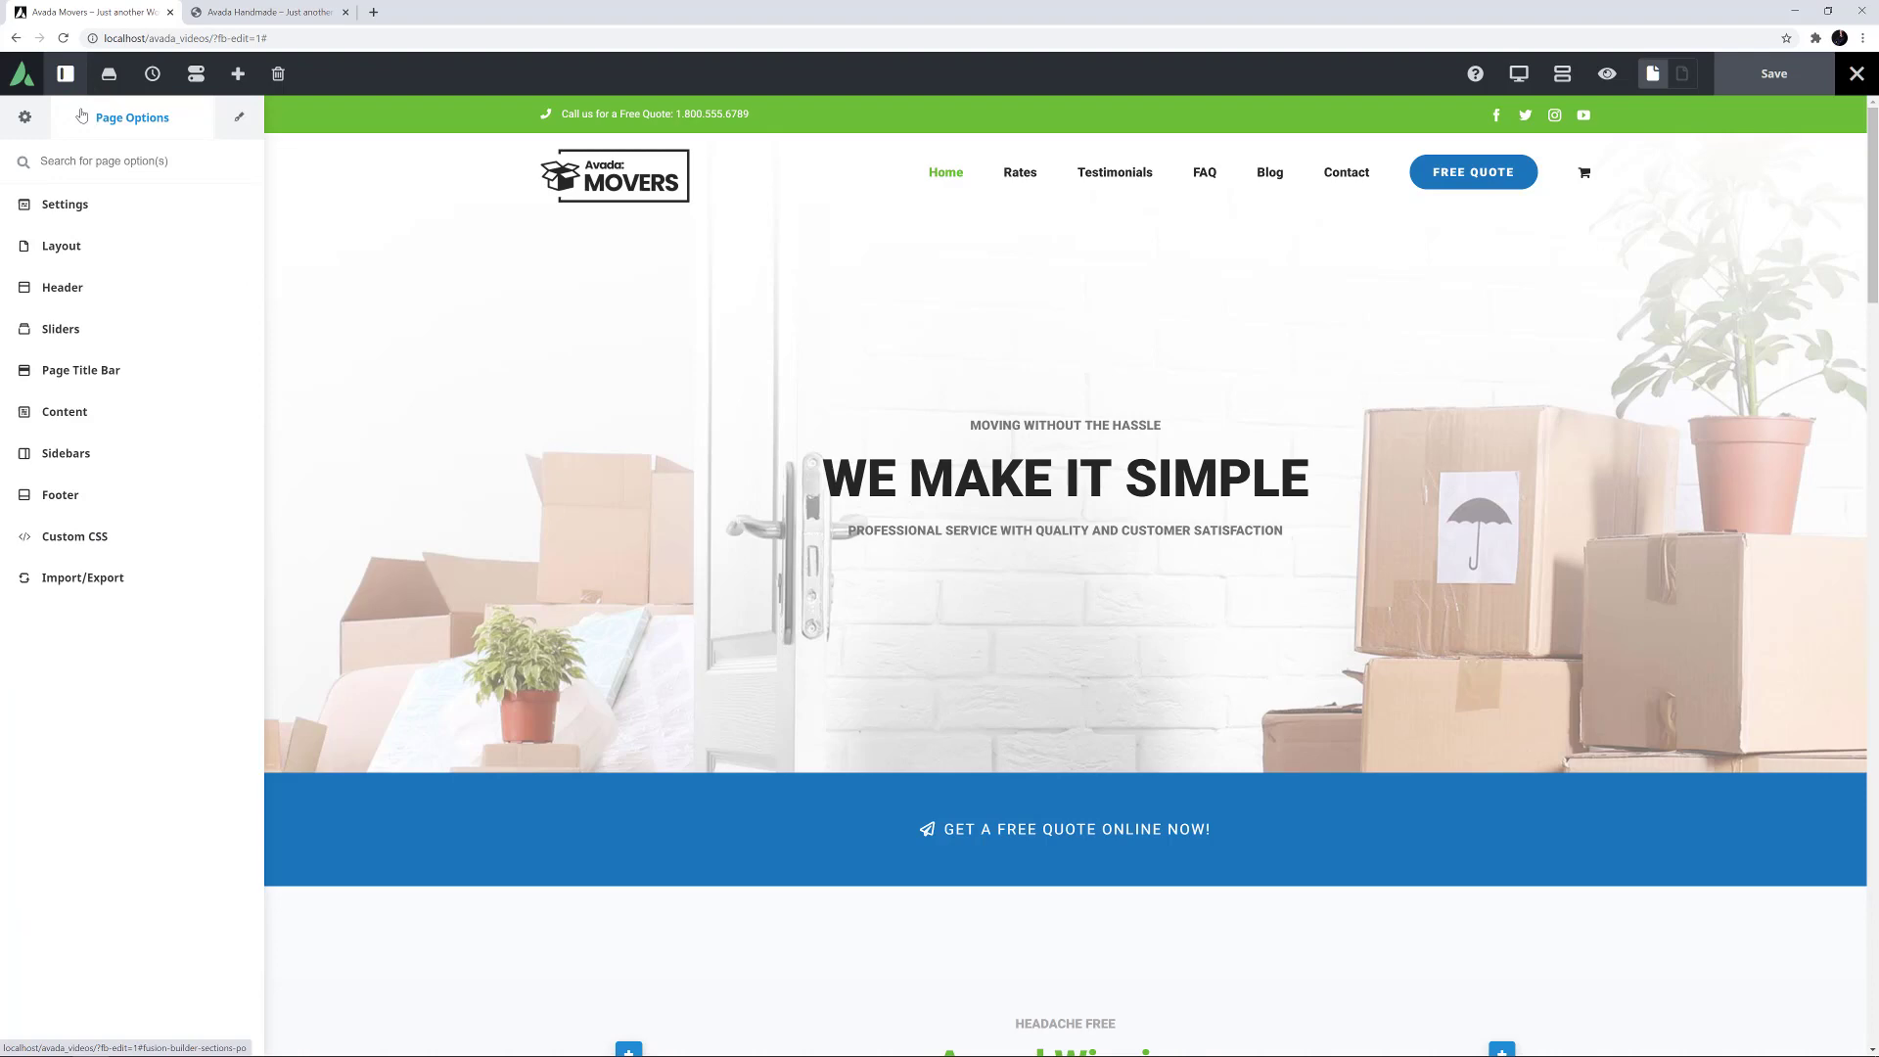
Show Global Options and set Sidebar Panel Position to Right, then back to Left
click(25, 116)
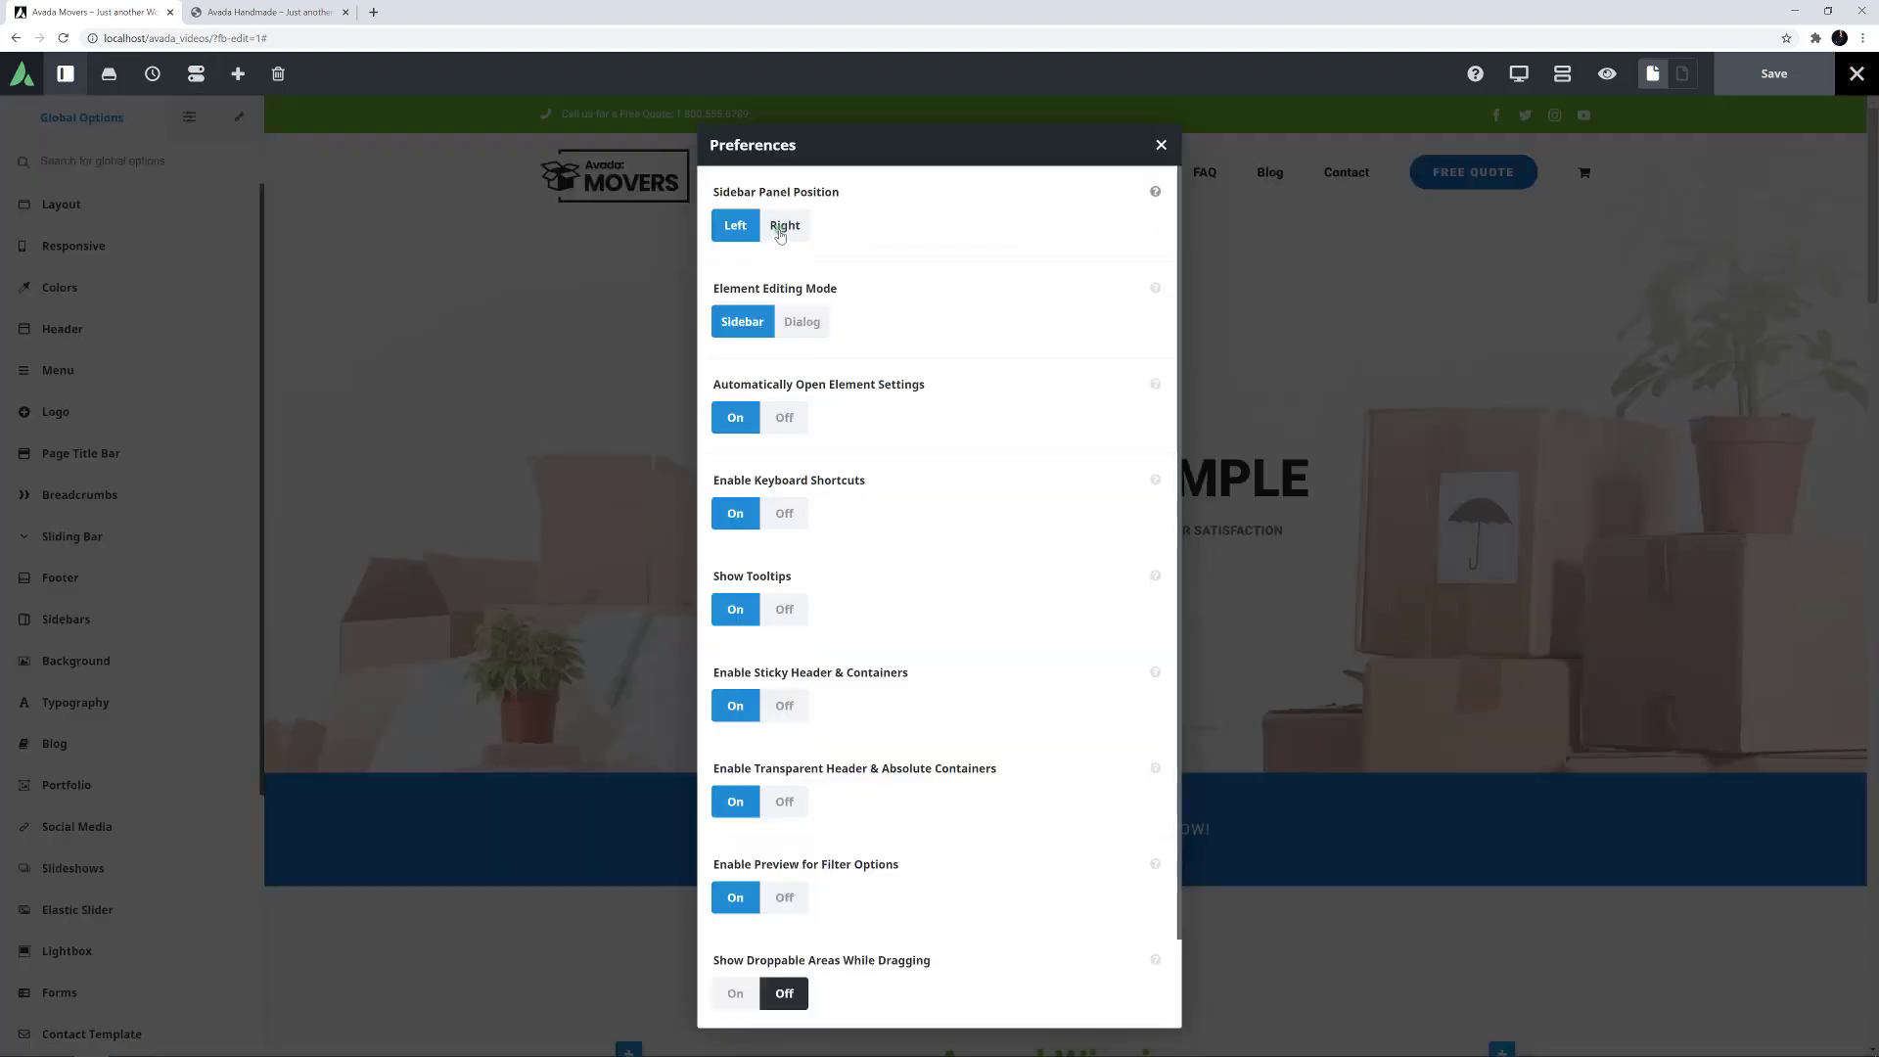
click(780, 231)
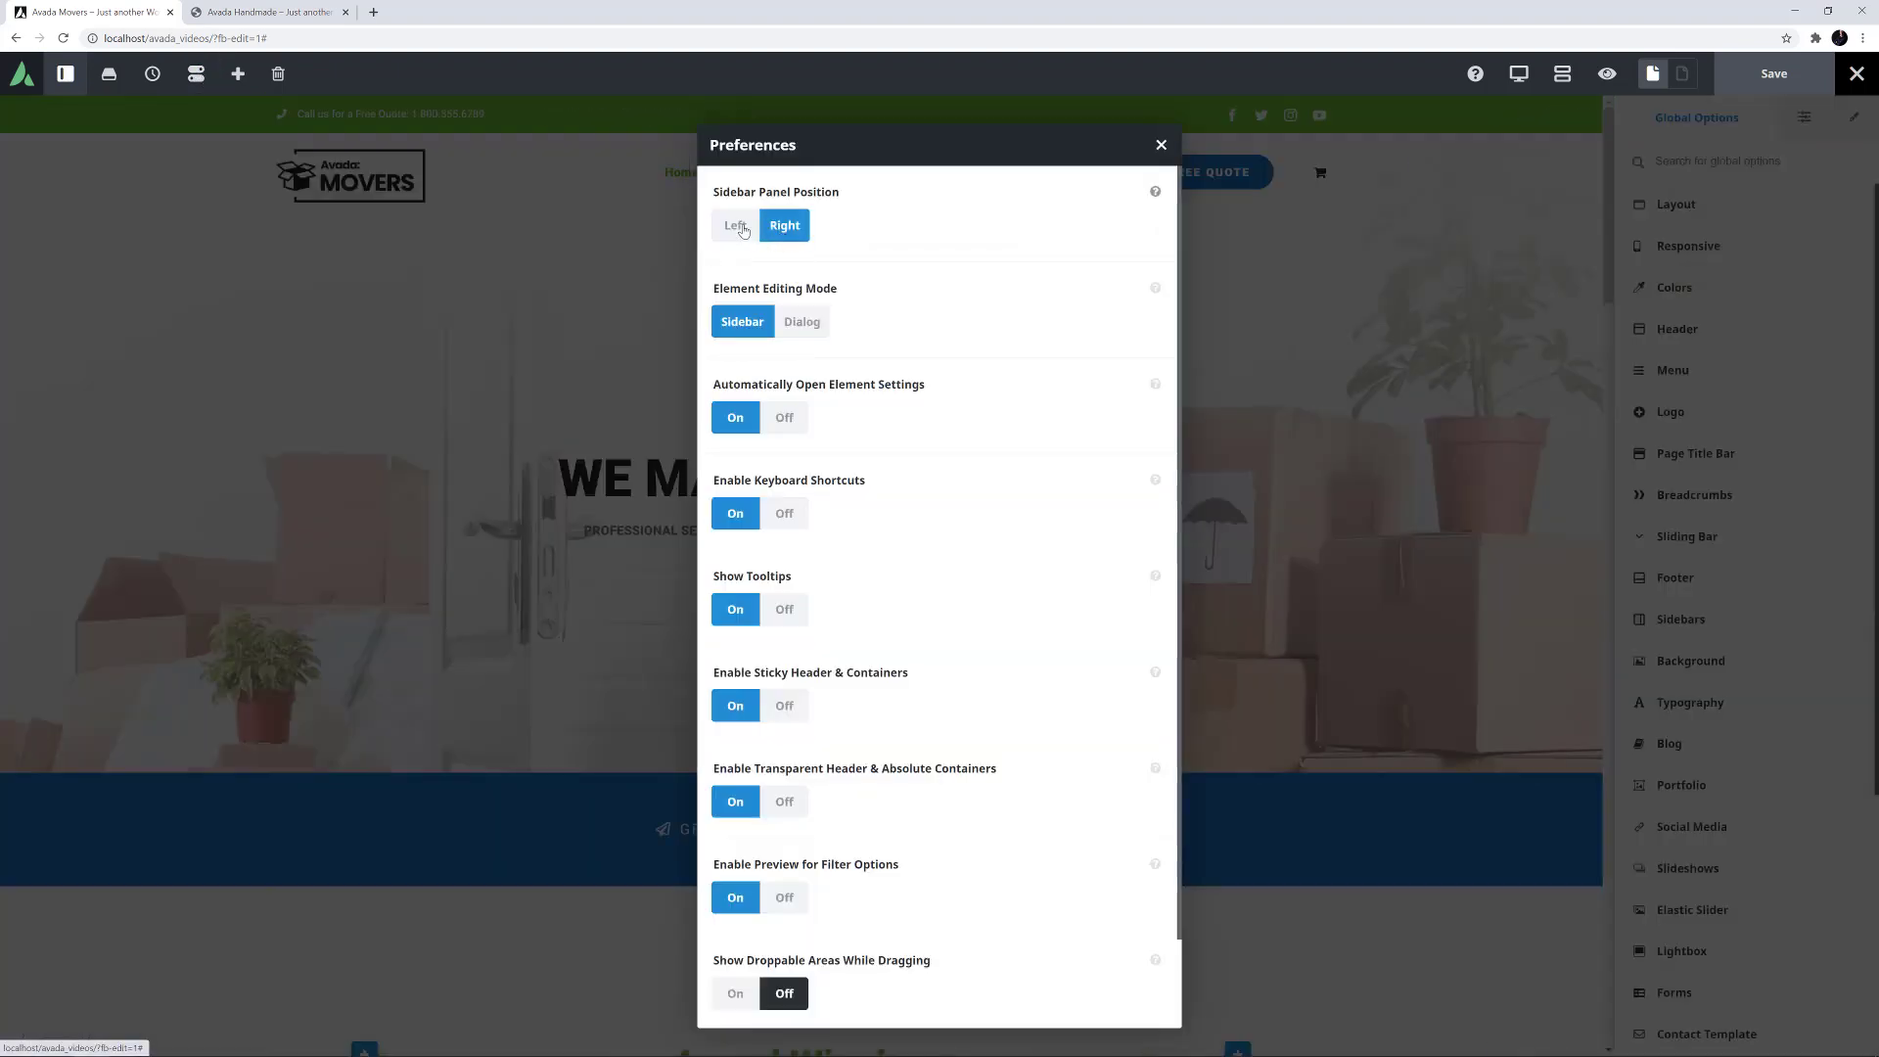
click(736, 224)
click(1162, 144)
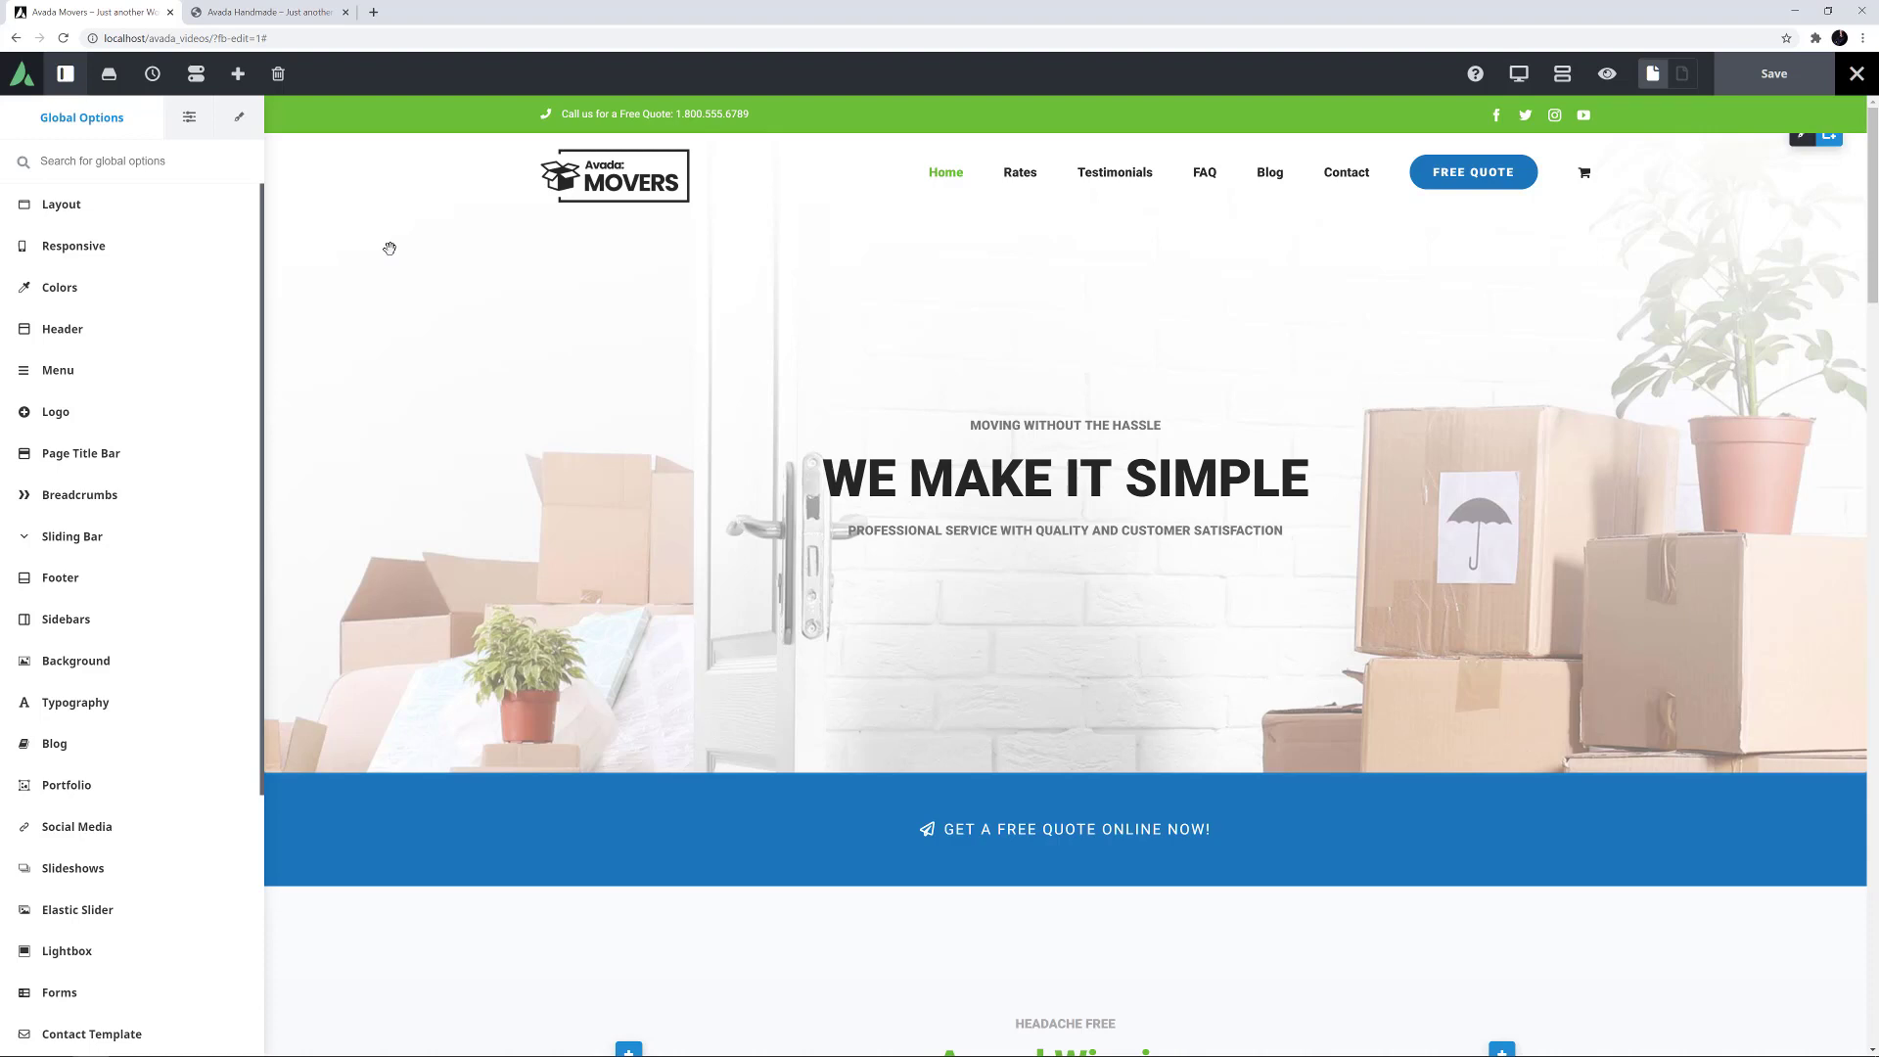
Set Header Styling's Header Top Background Color to #1675bf, then return to Global Options
click(62, 329)
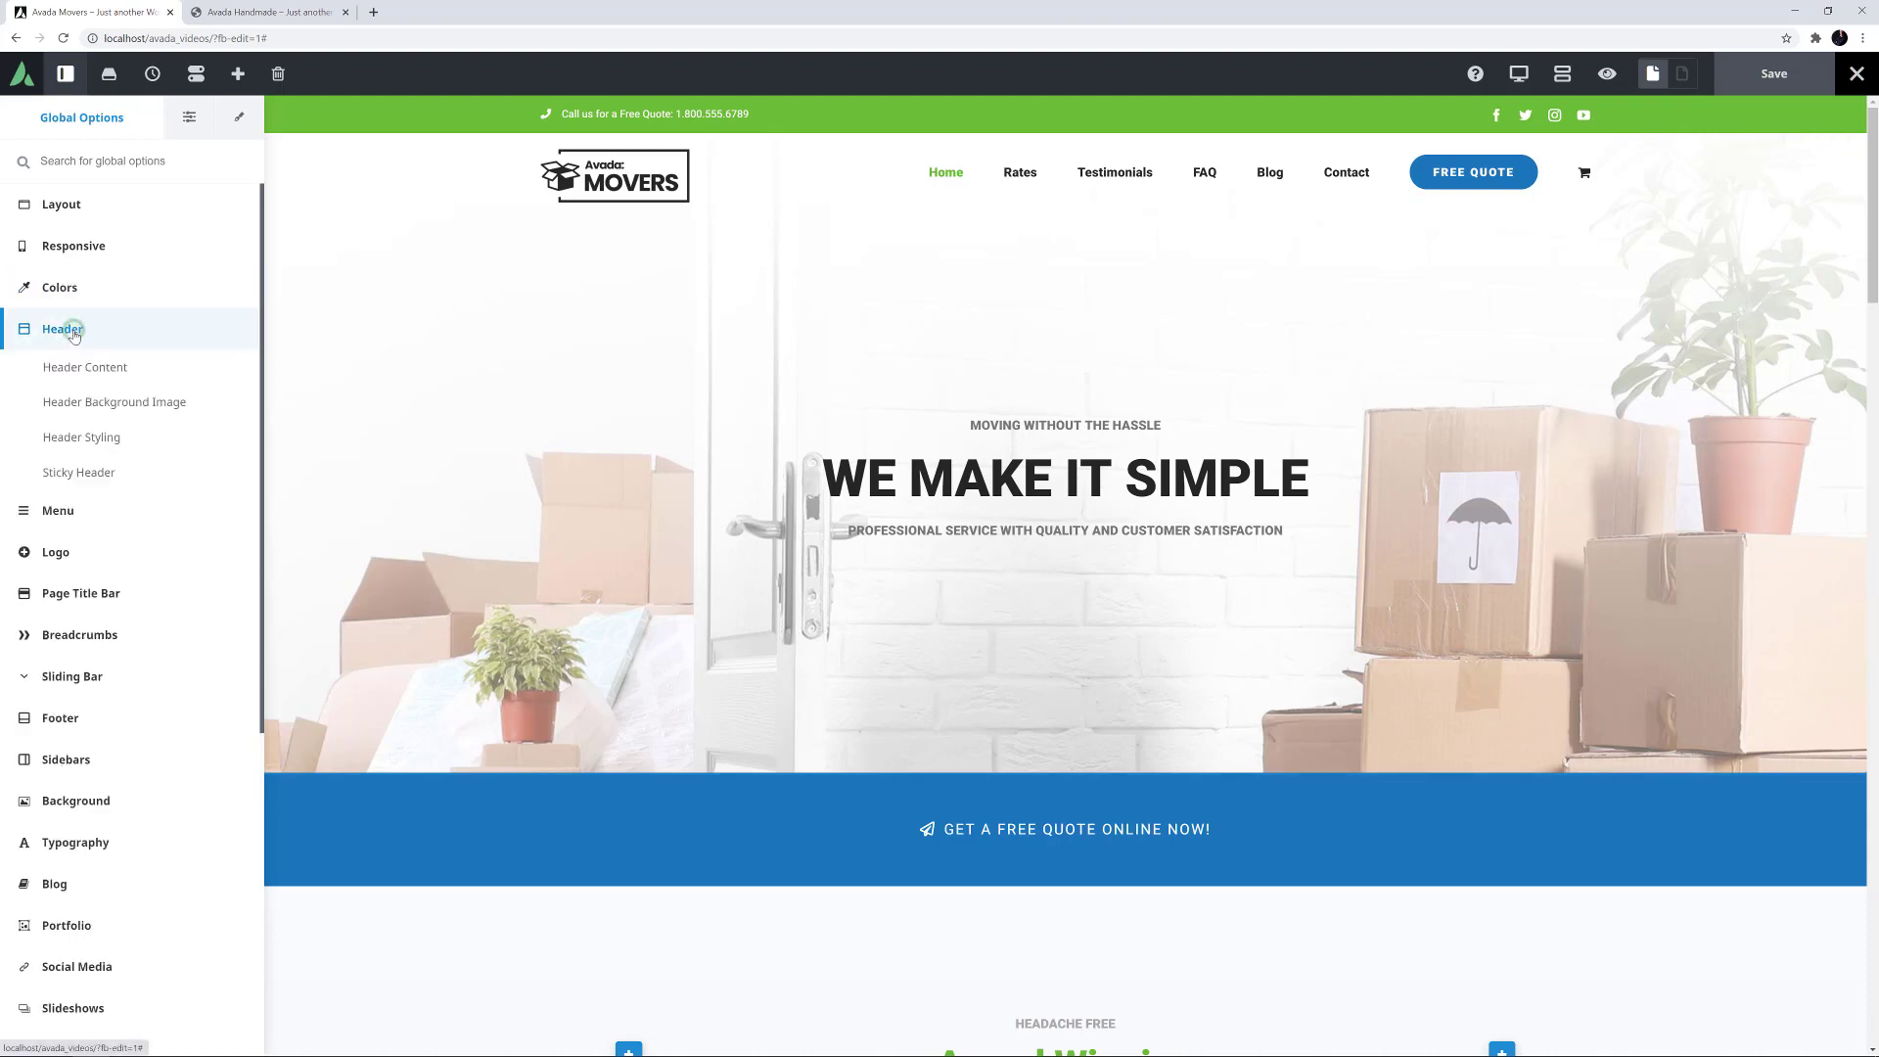
click(74, 437)
click(90, 911)
triple_click(90, 911)
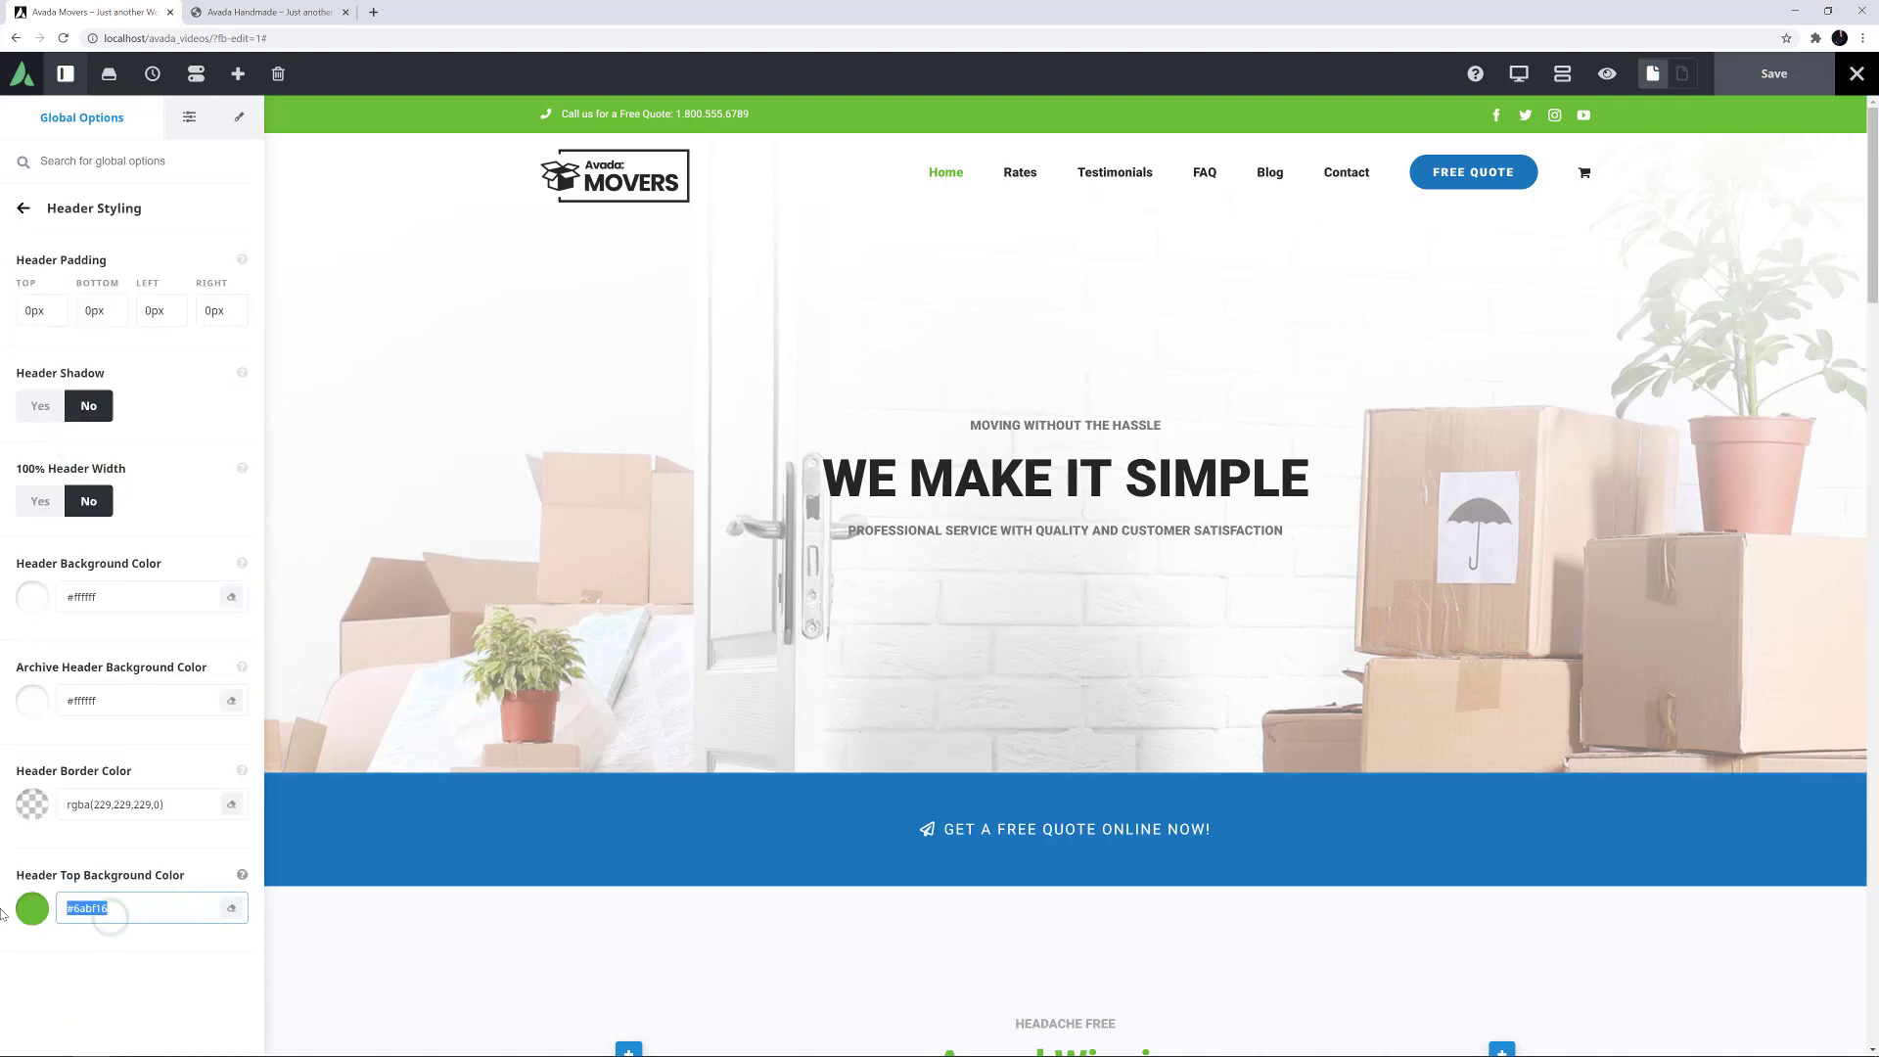
text(#1675bf)
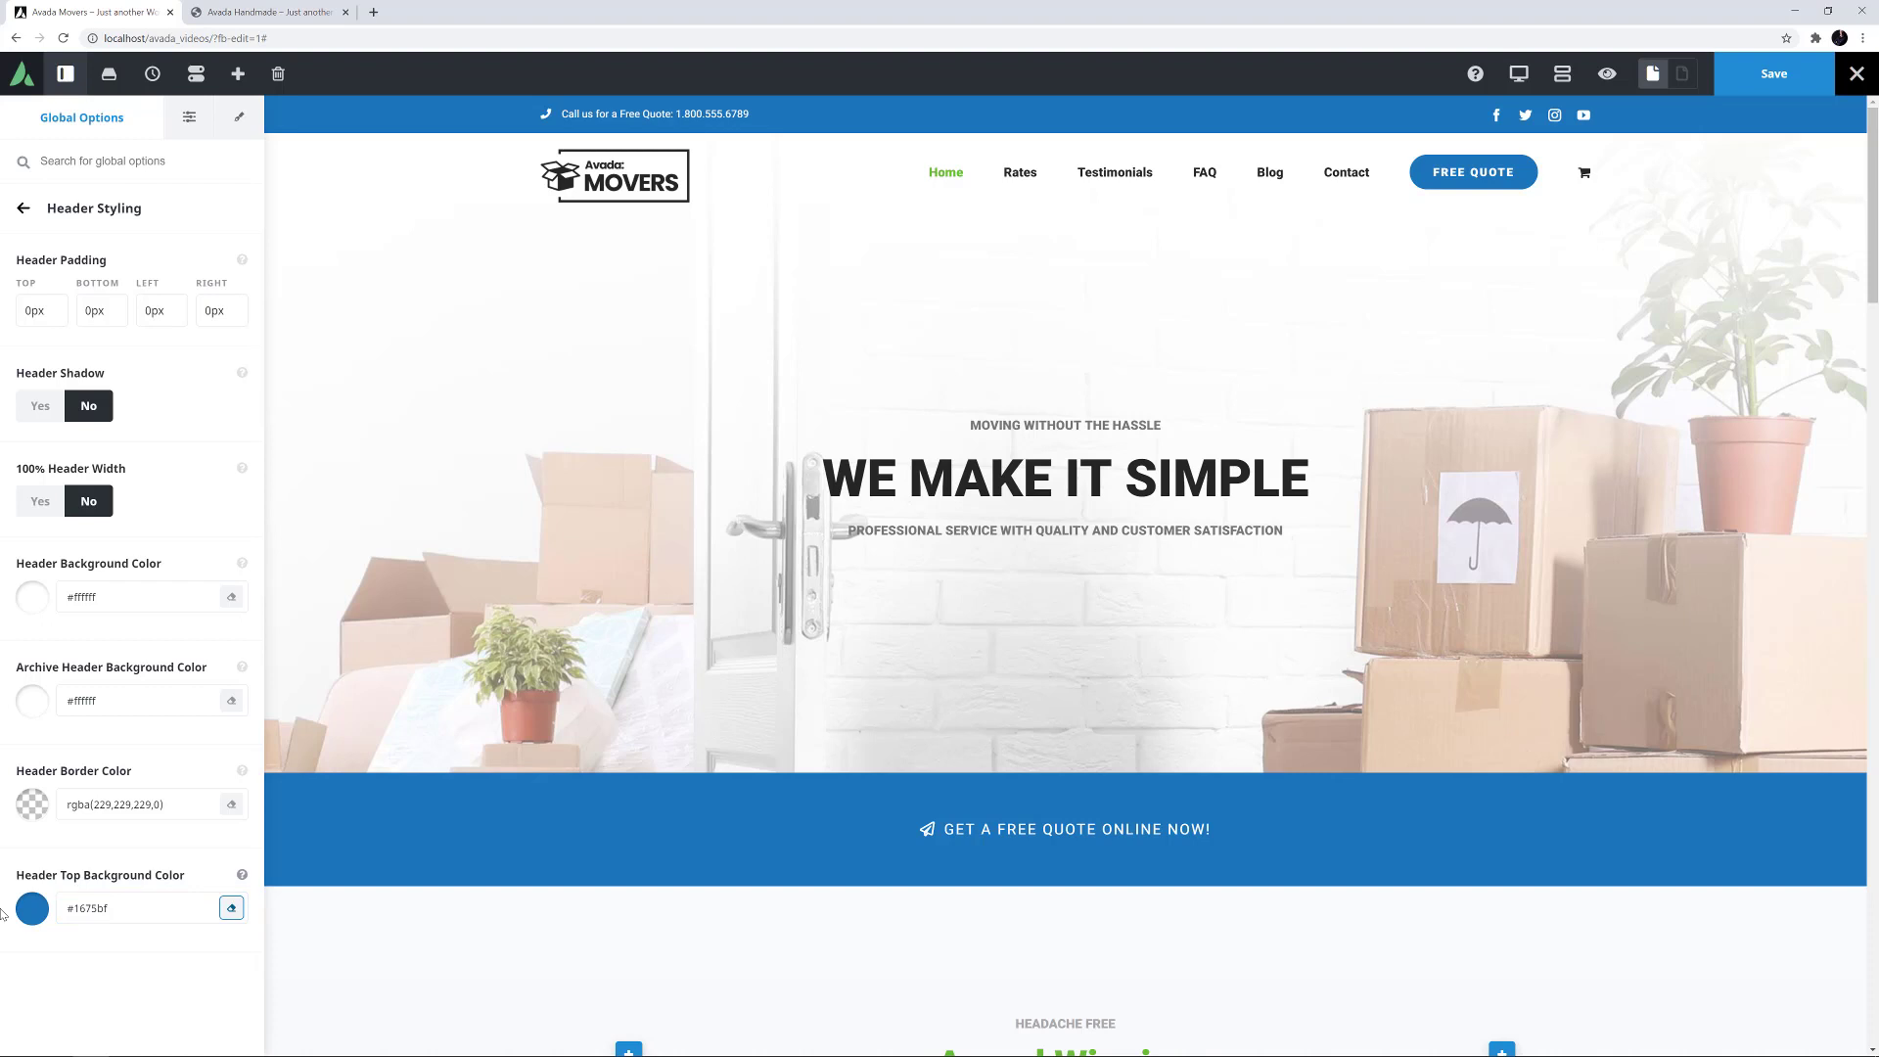
click(22, 210)
click(22, 210)
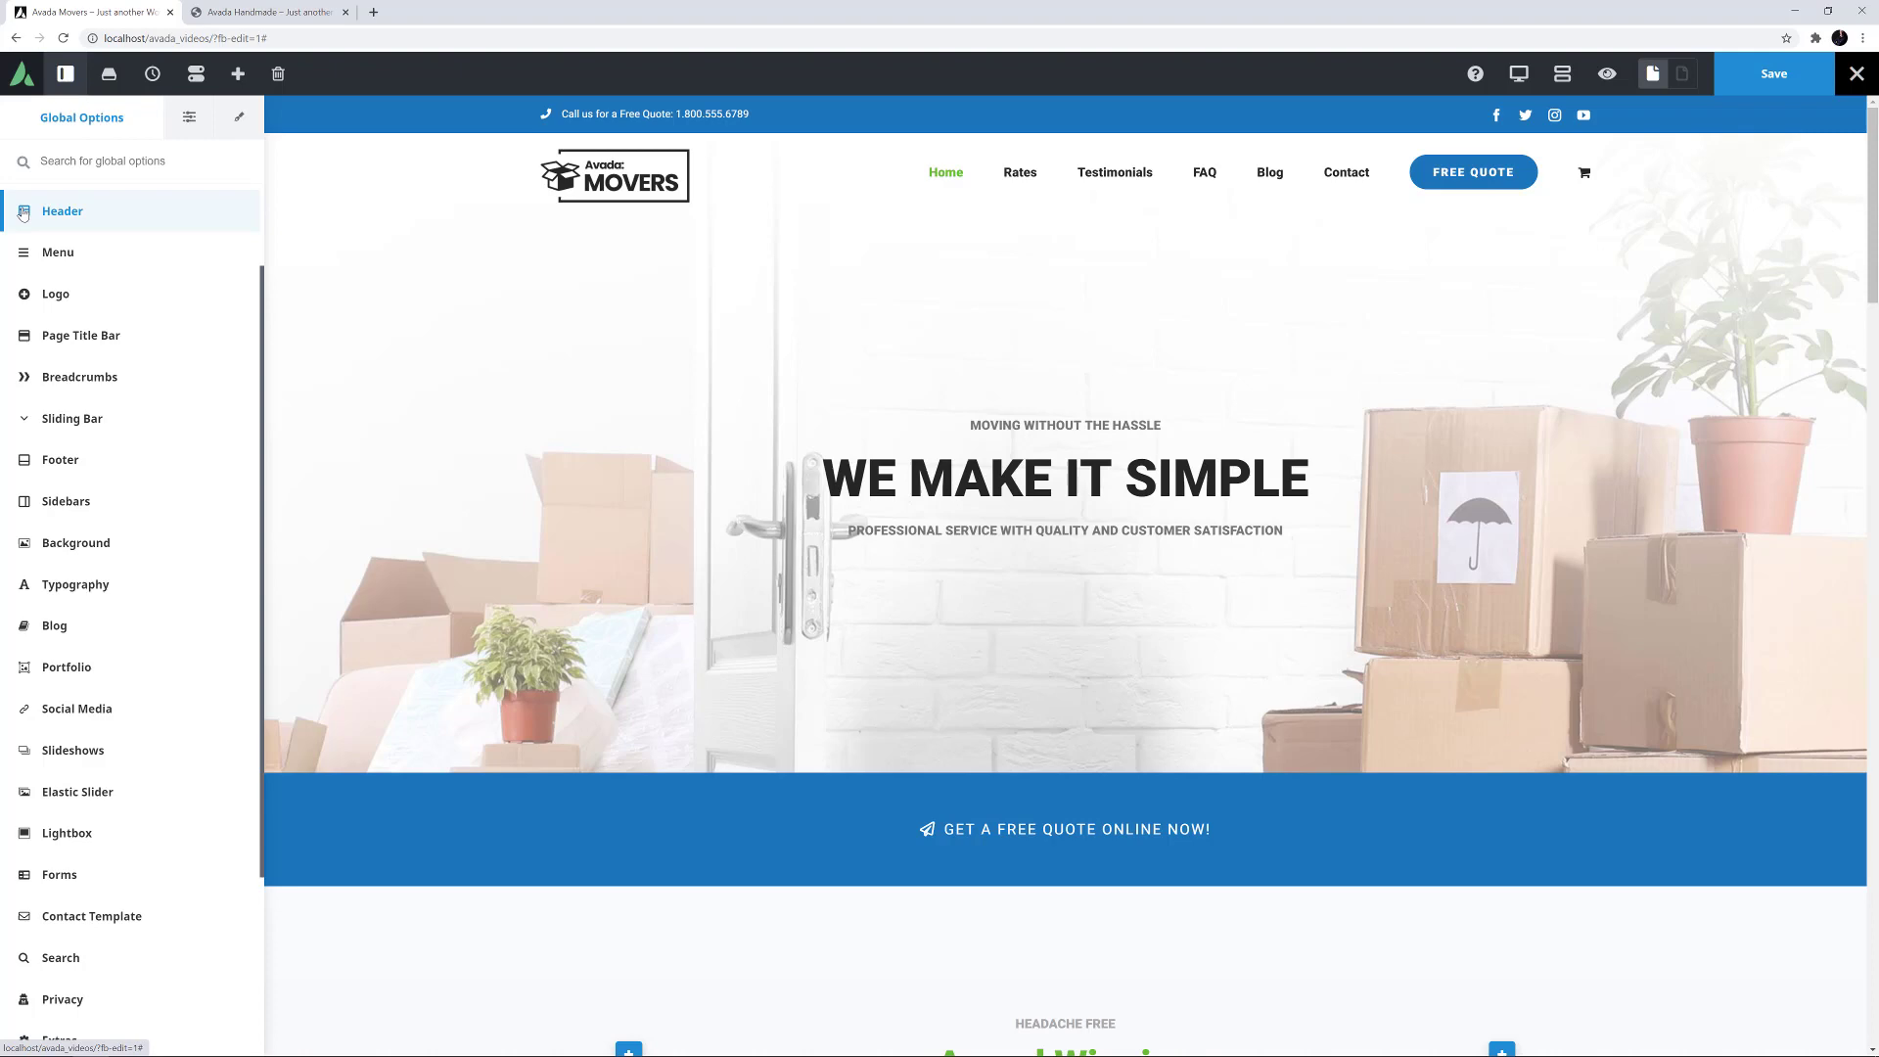
scroll(88, 705, down, 2)
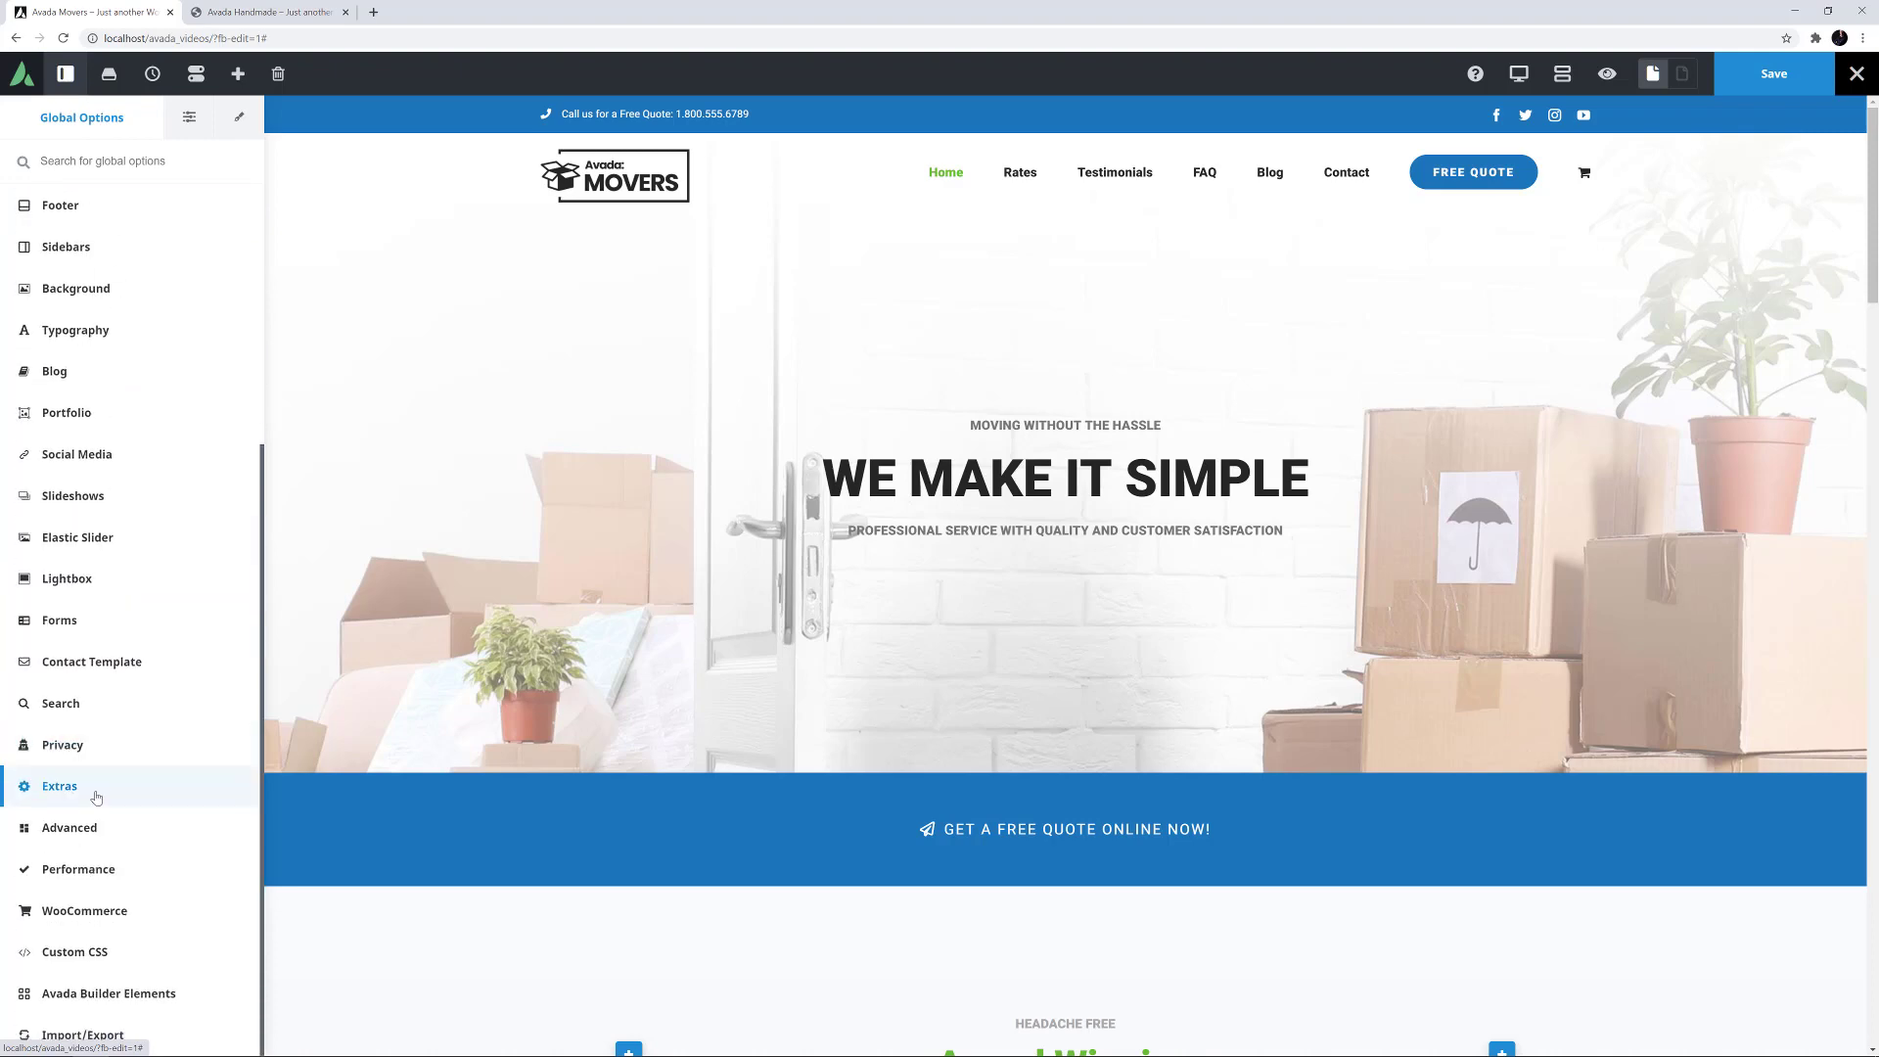
Set global Button Size to XLarge and Button Span to Yes, then save
click(91, 995)
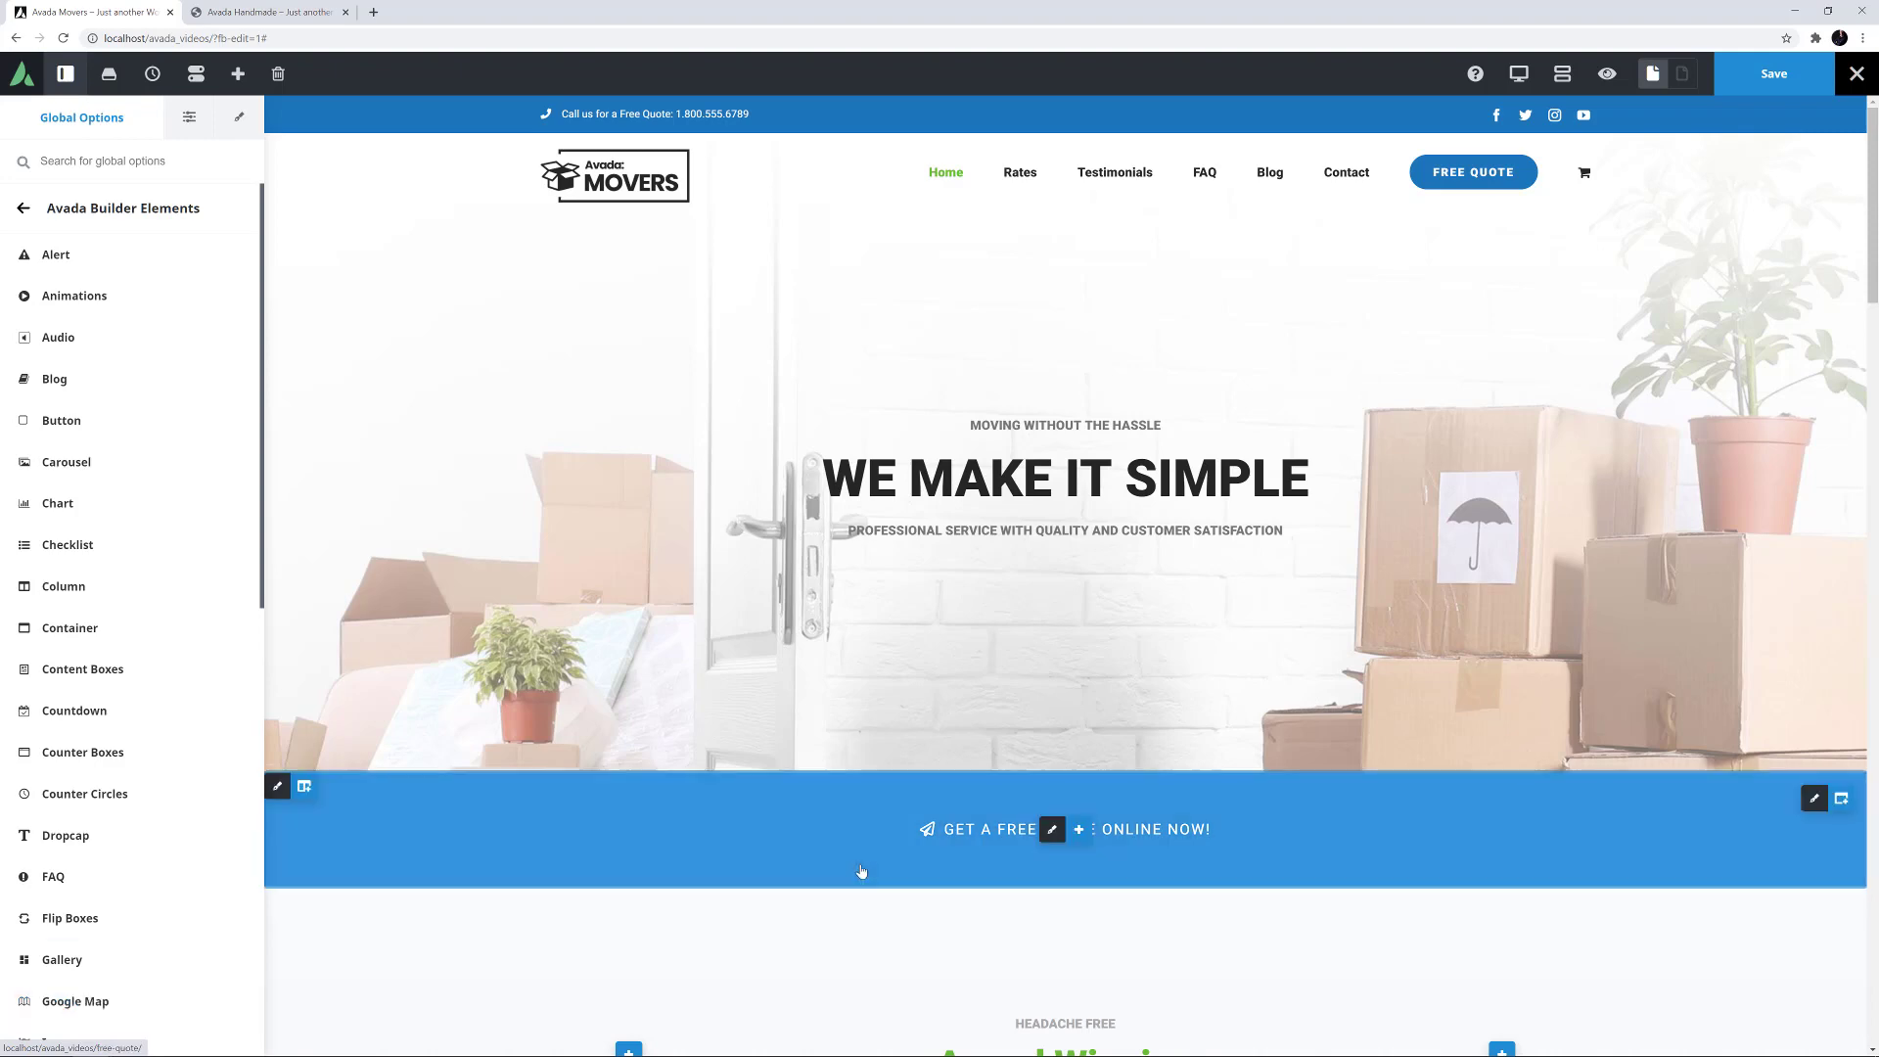
scroll(862, 874, down, 4)
scroll(862, 875, down, 2)
scroll(852, 870, down, 2)
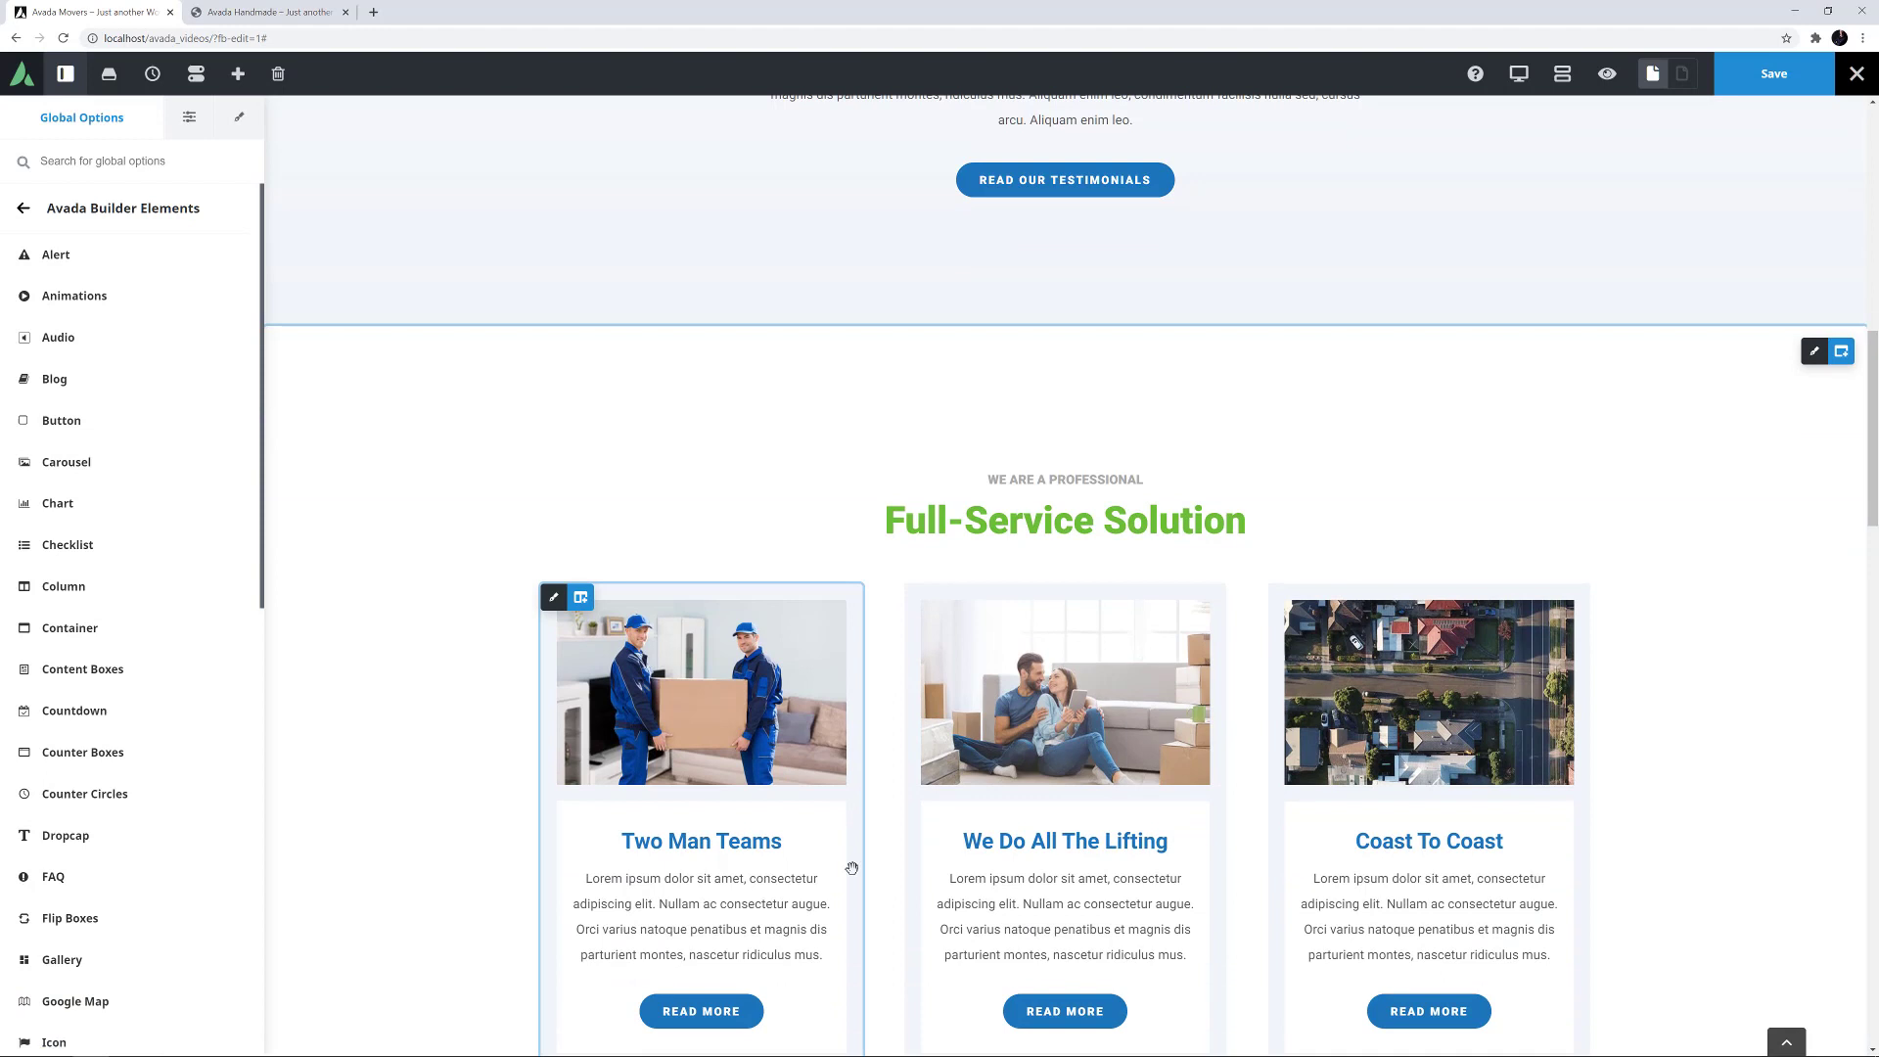
click(81, 422)
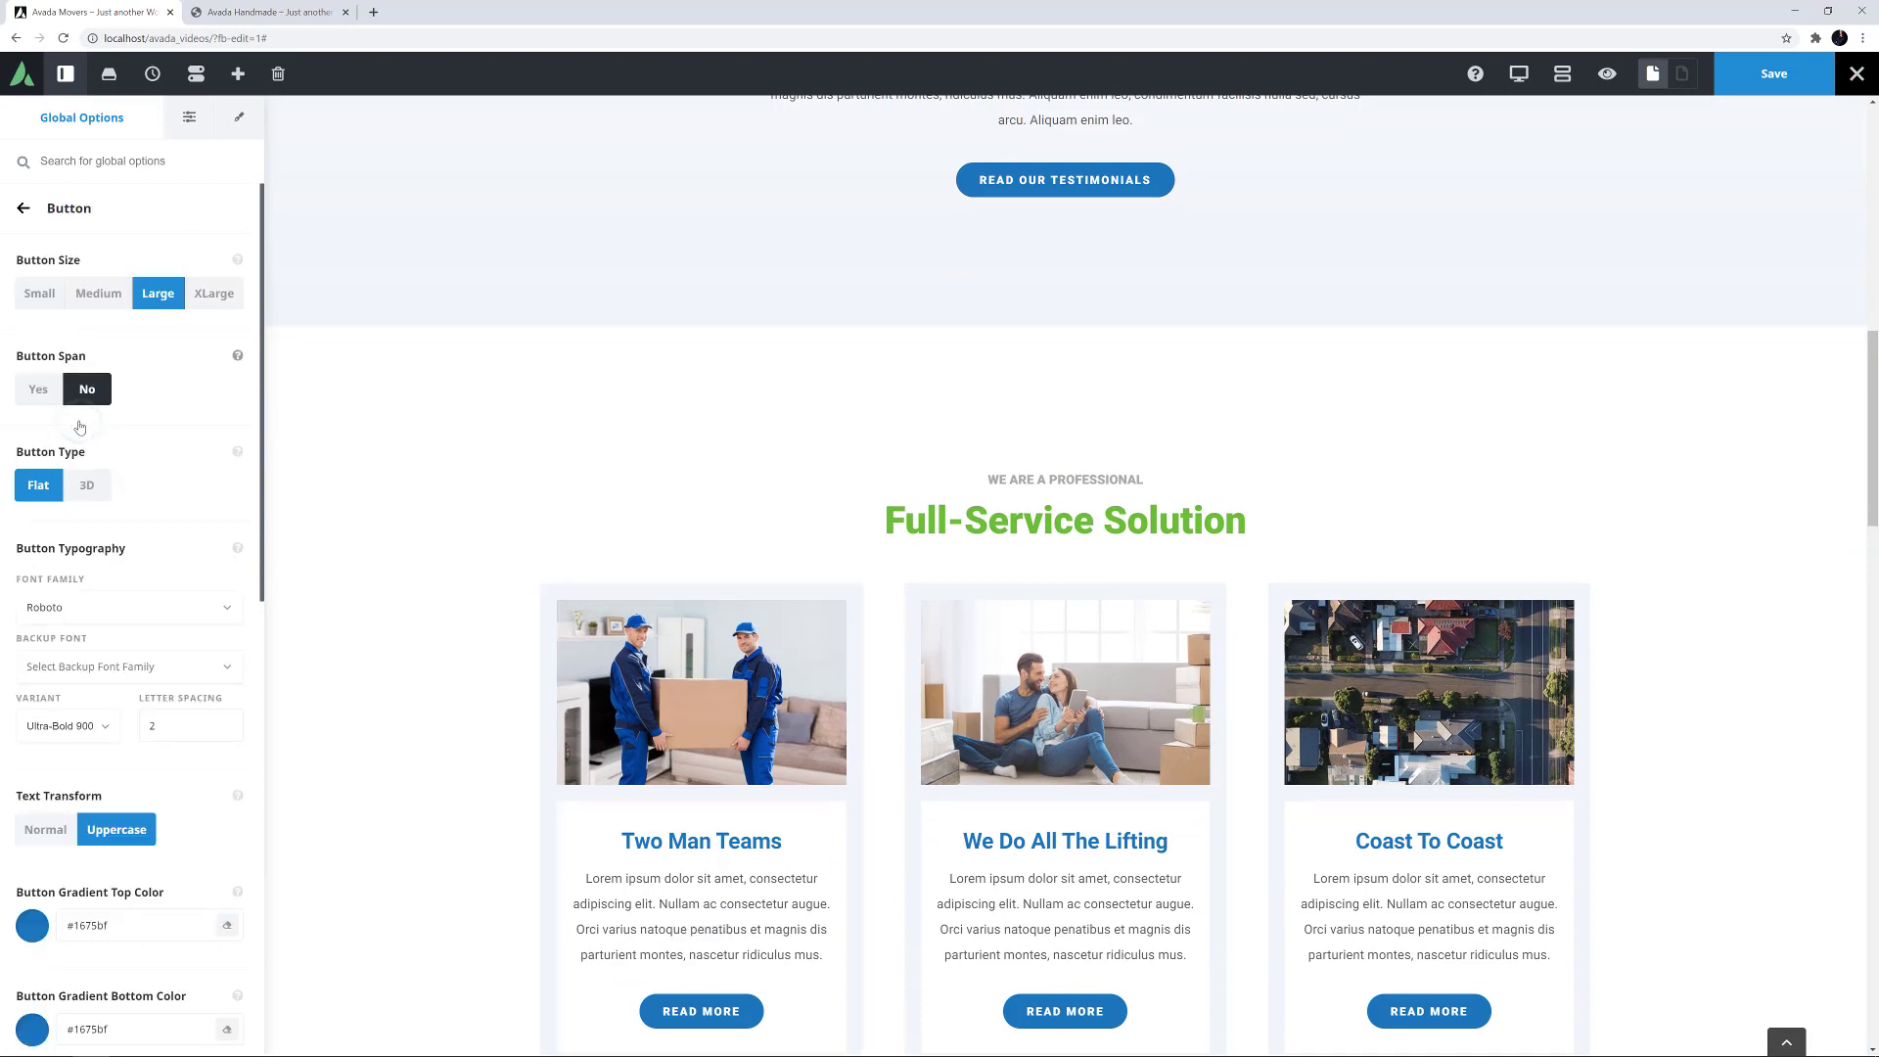
click(215, 293)
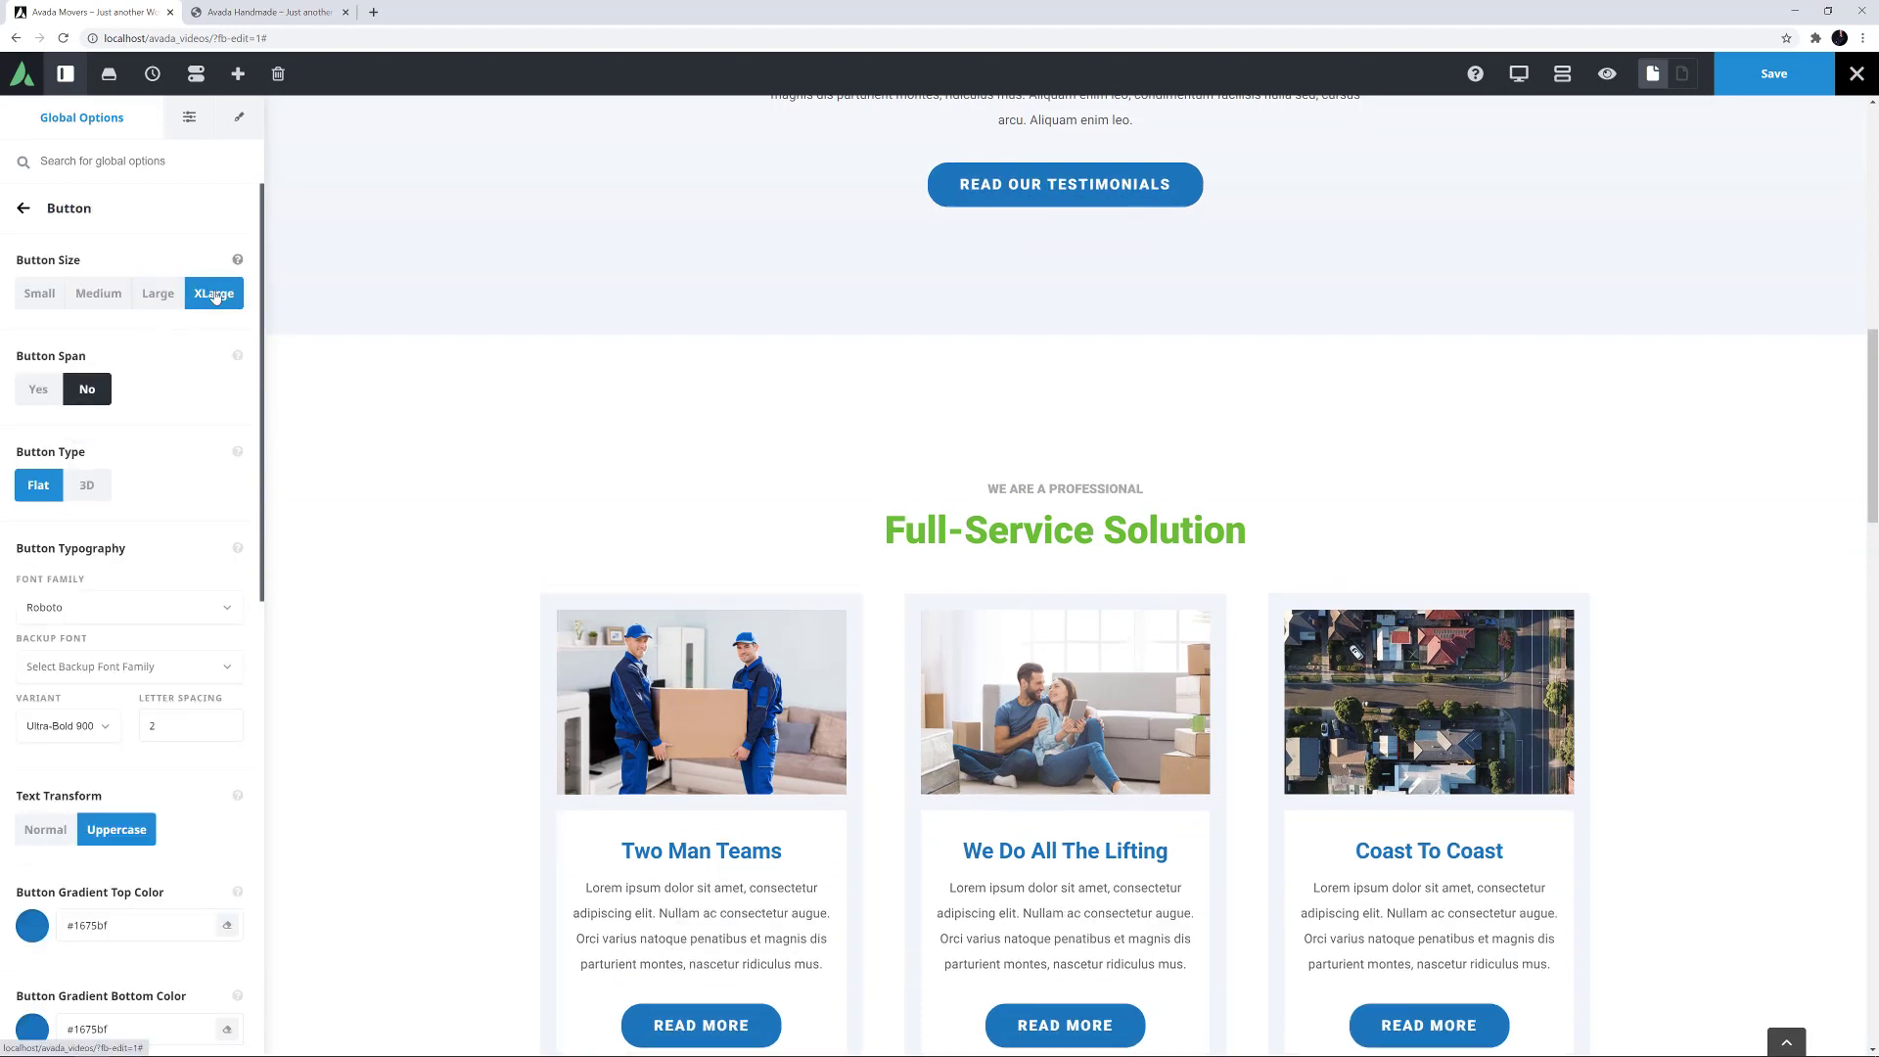
click(36, 390)
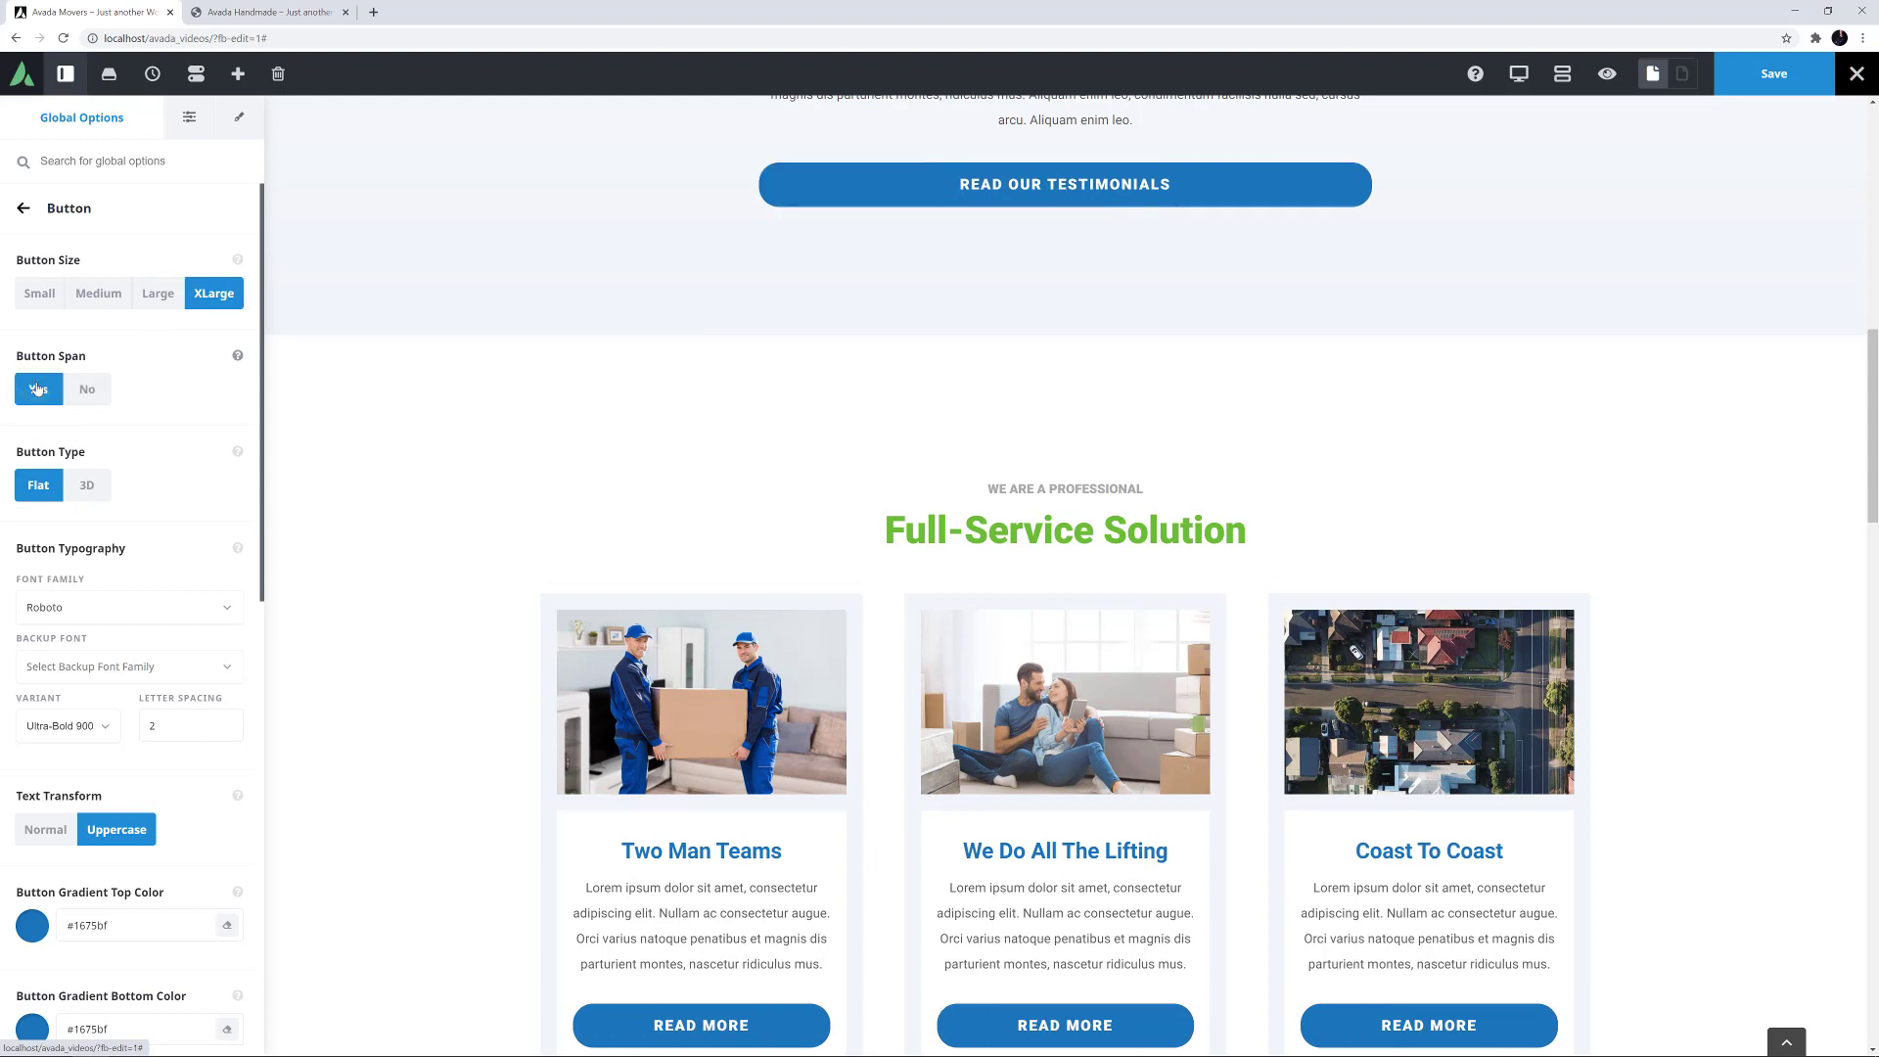
click(1775, 80)
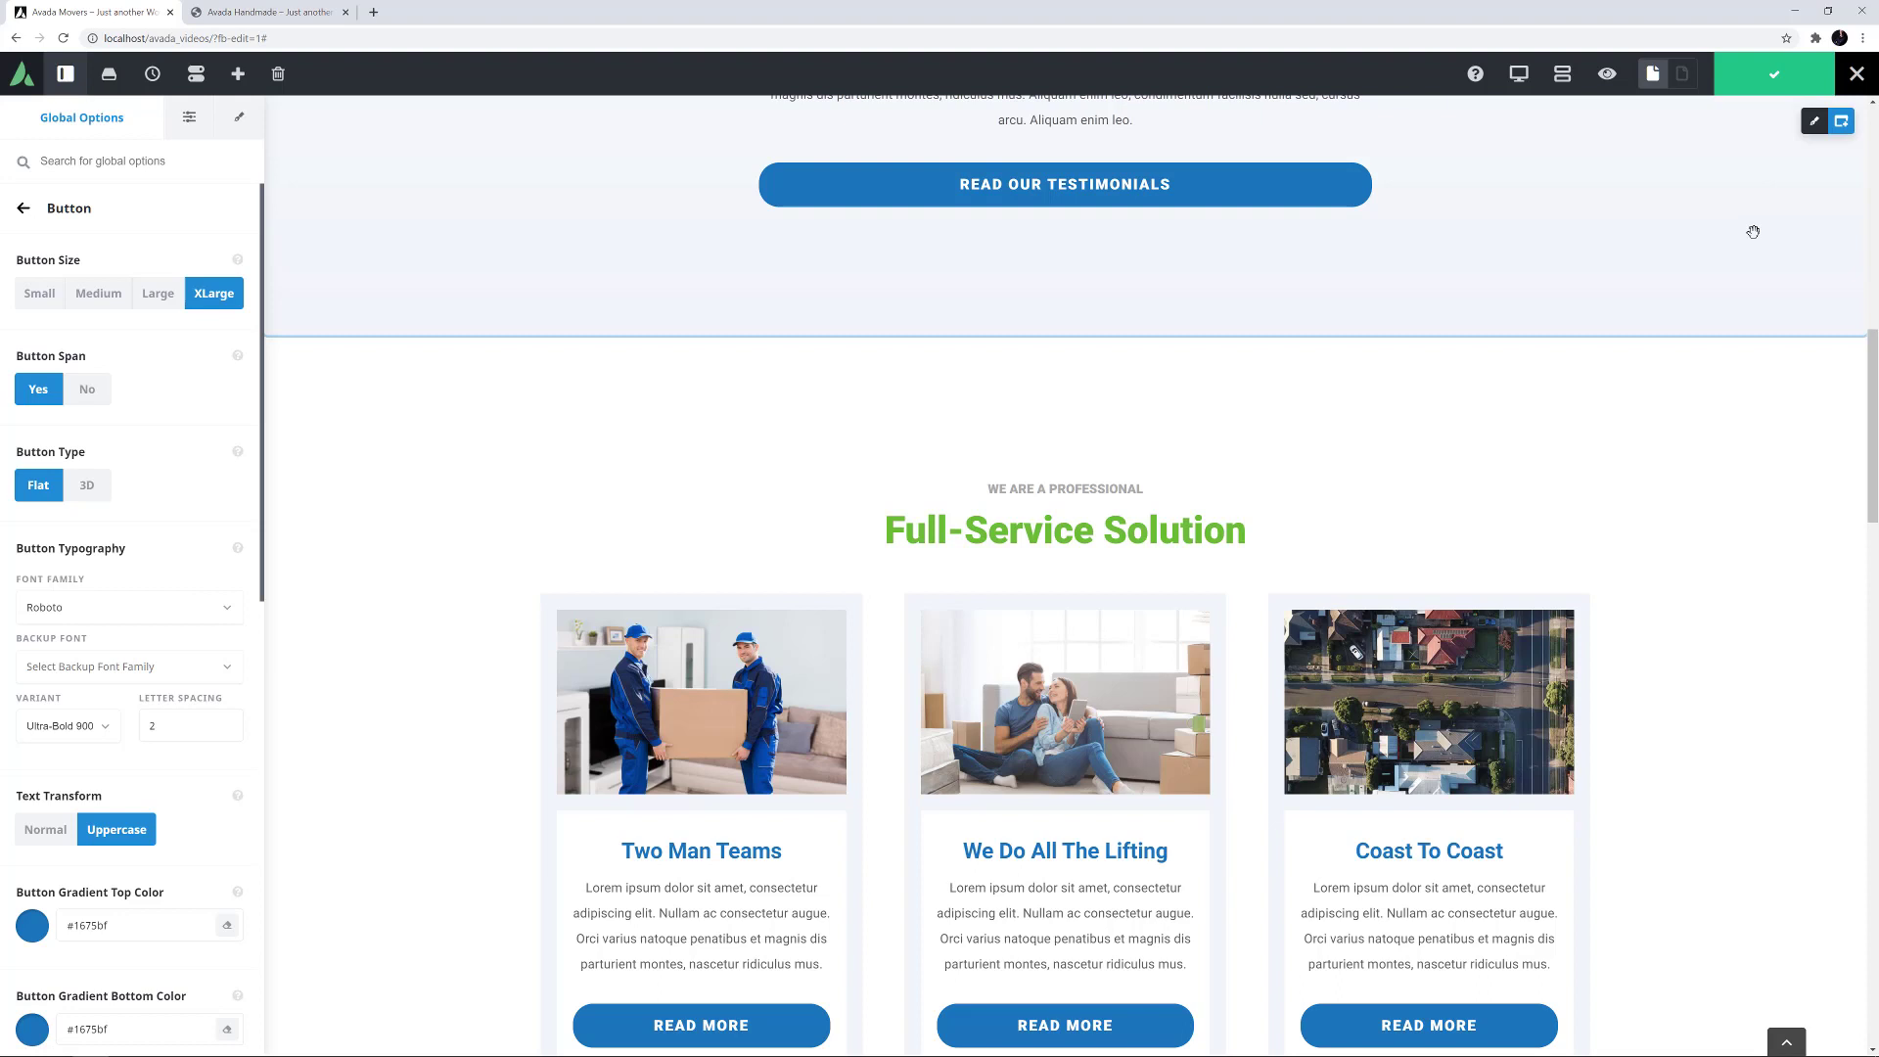
Return to the Global Options list, search and clear 'rollover', then hide the sidebar
click(22, 209)
click(23, 208)
scroll(67, 271, up, 5)
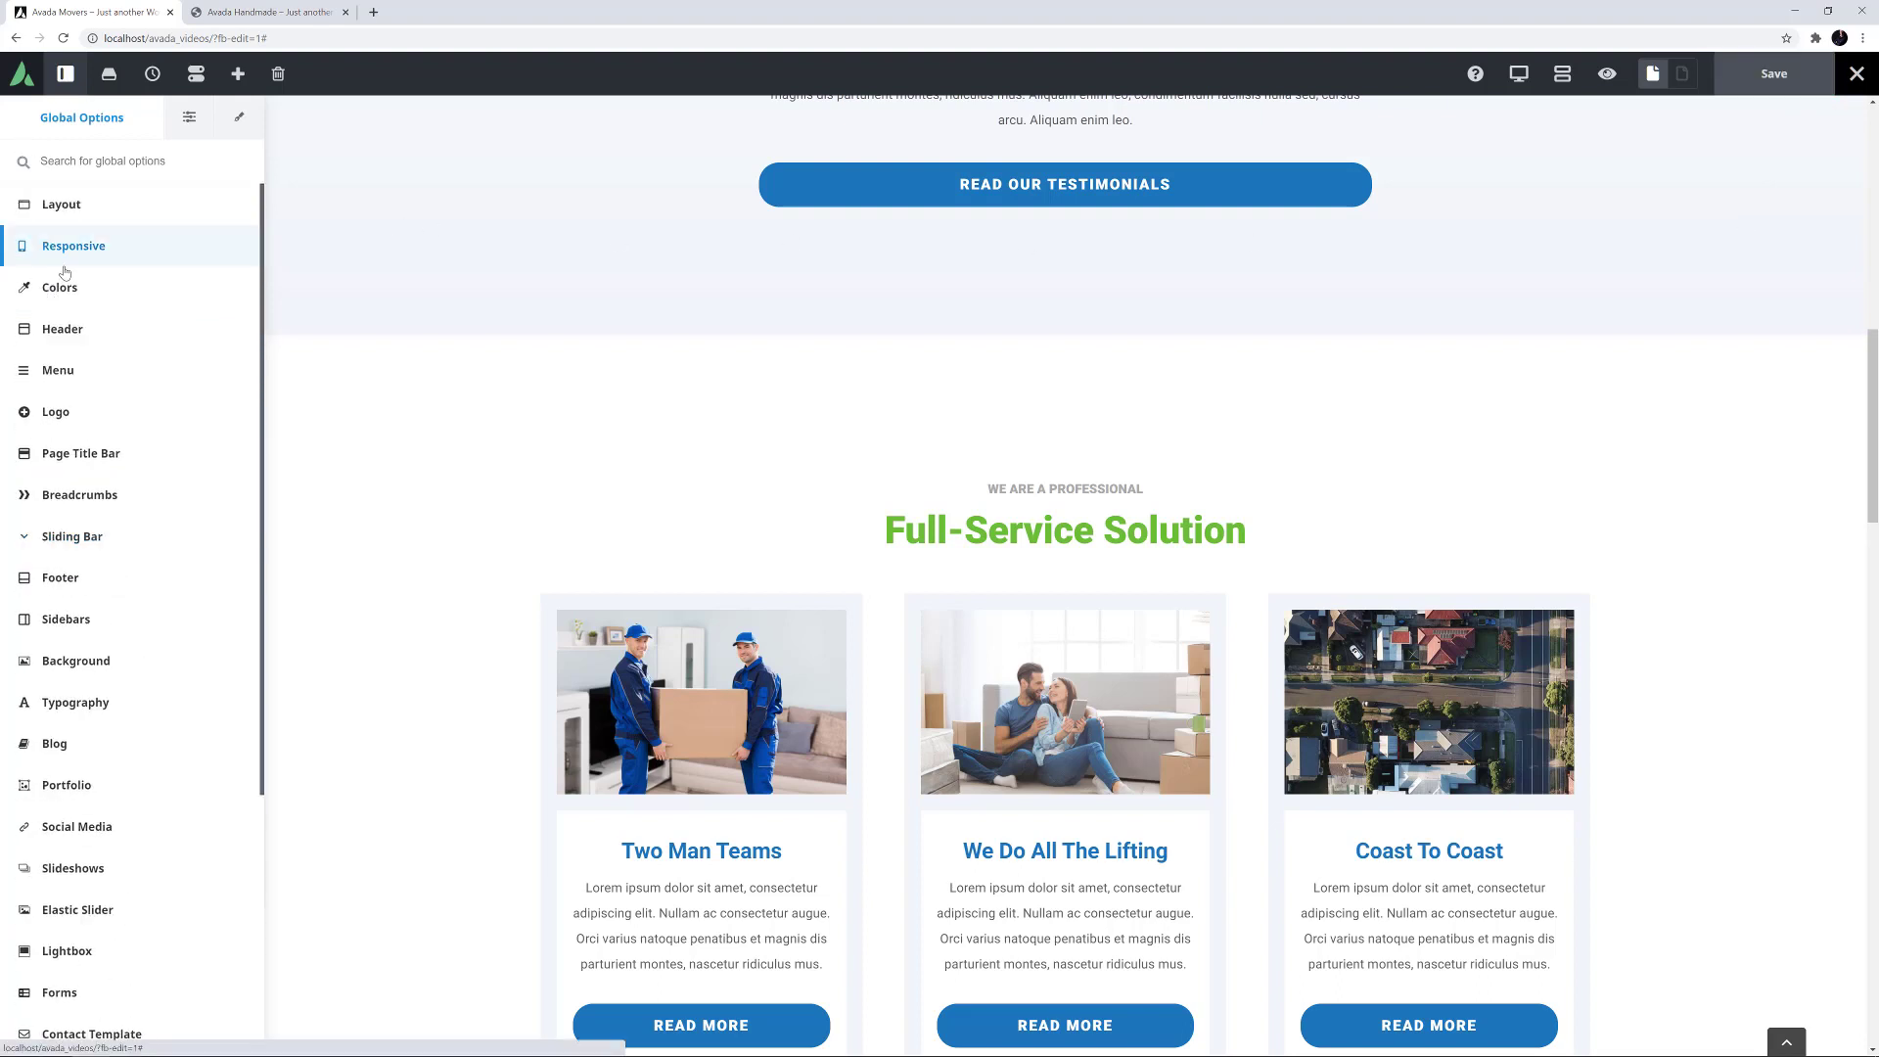
click(55, 158)
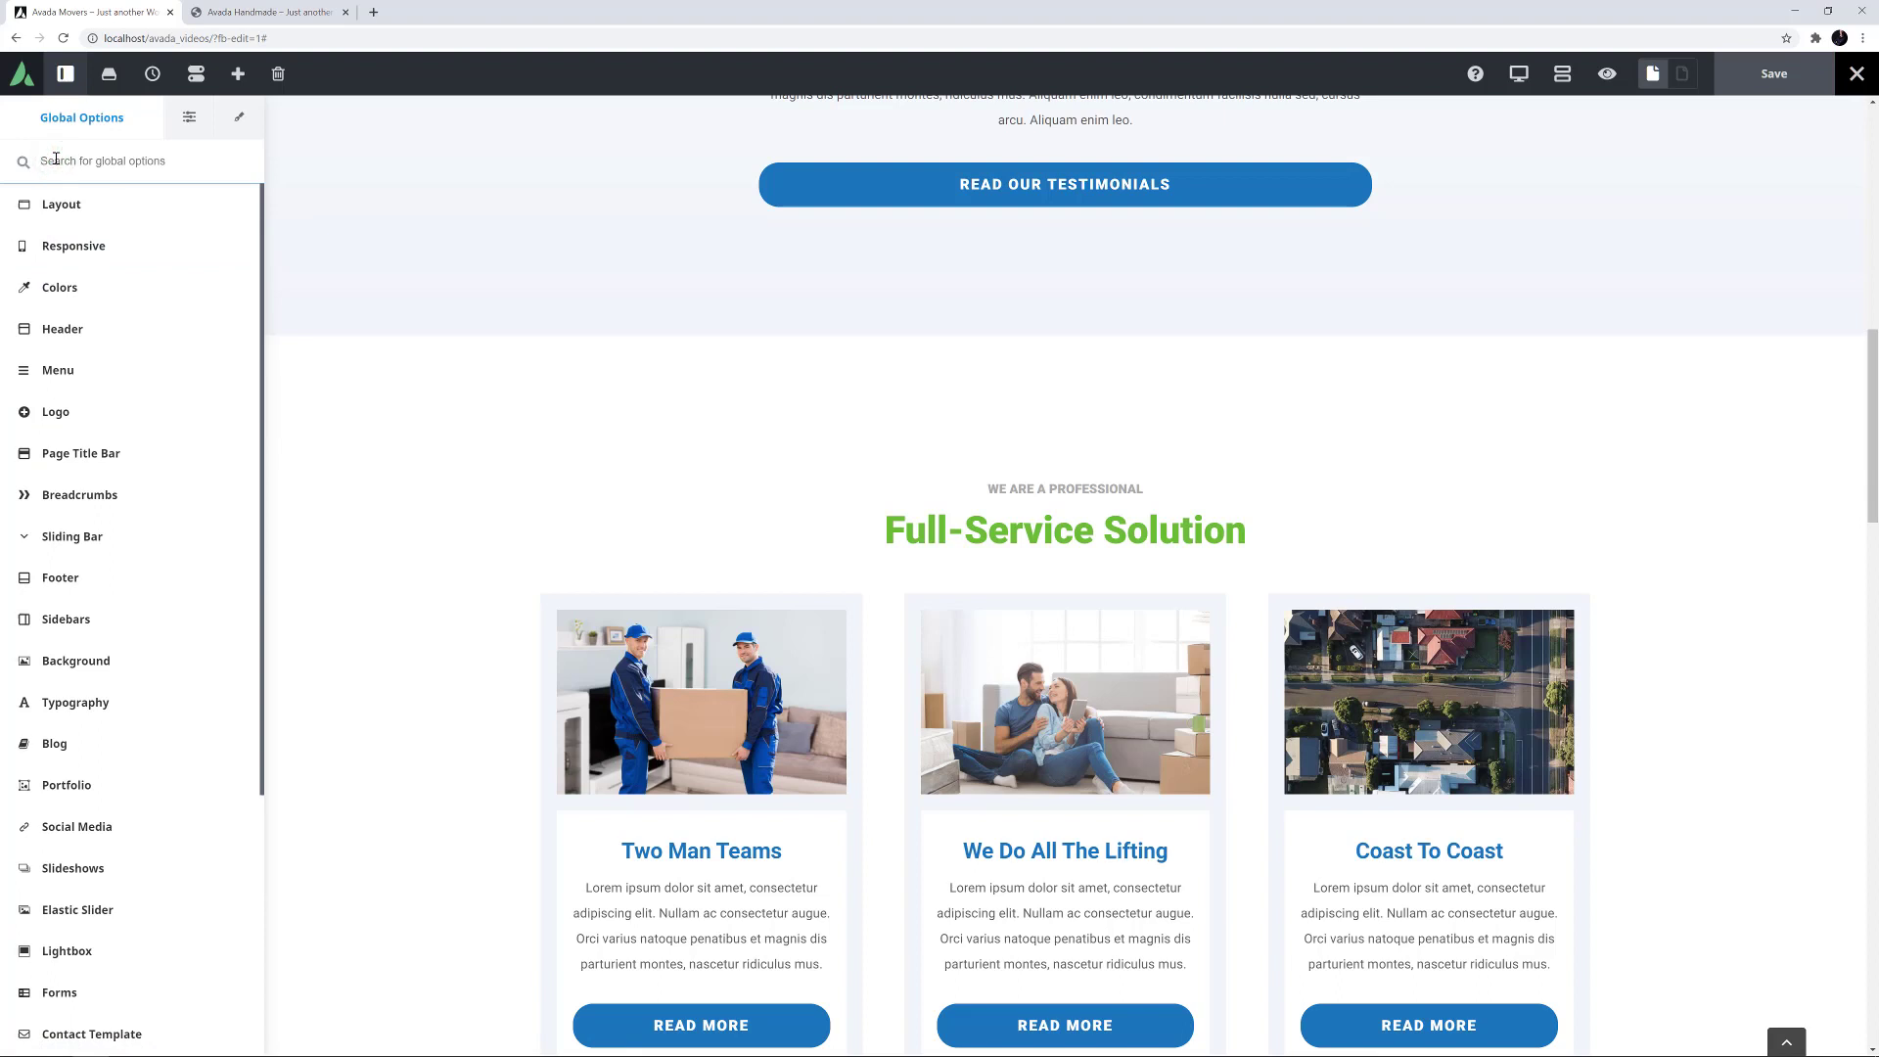
text(rellover)
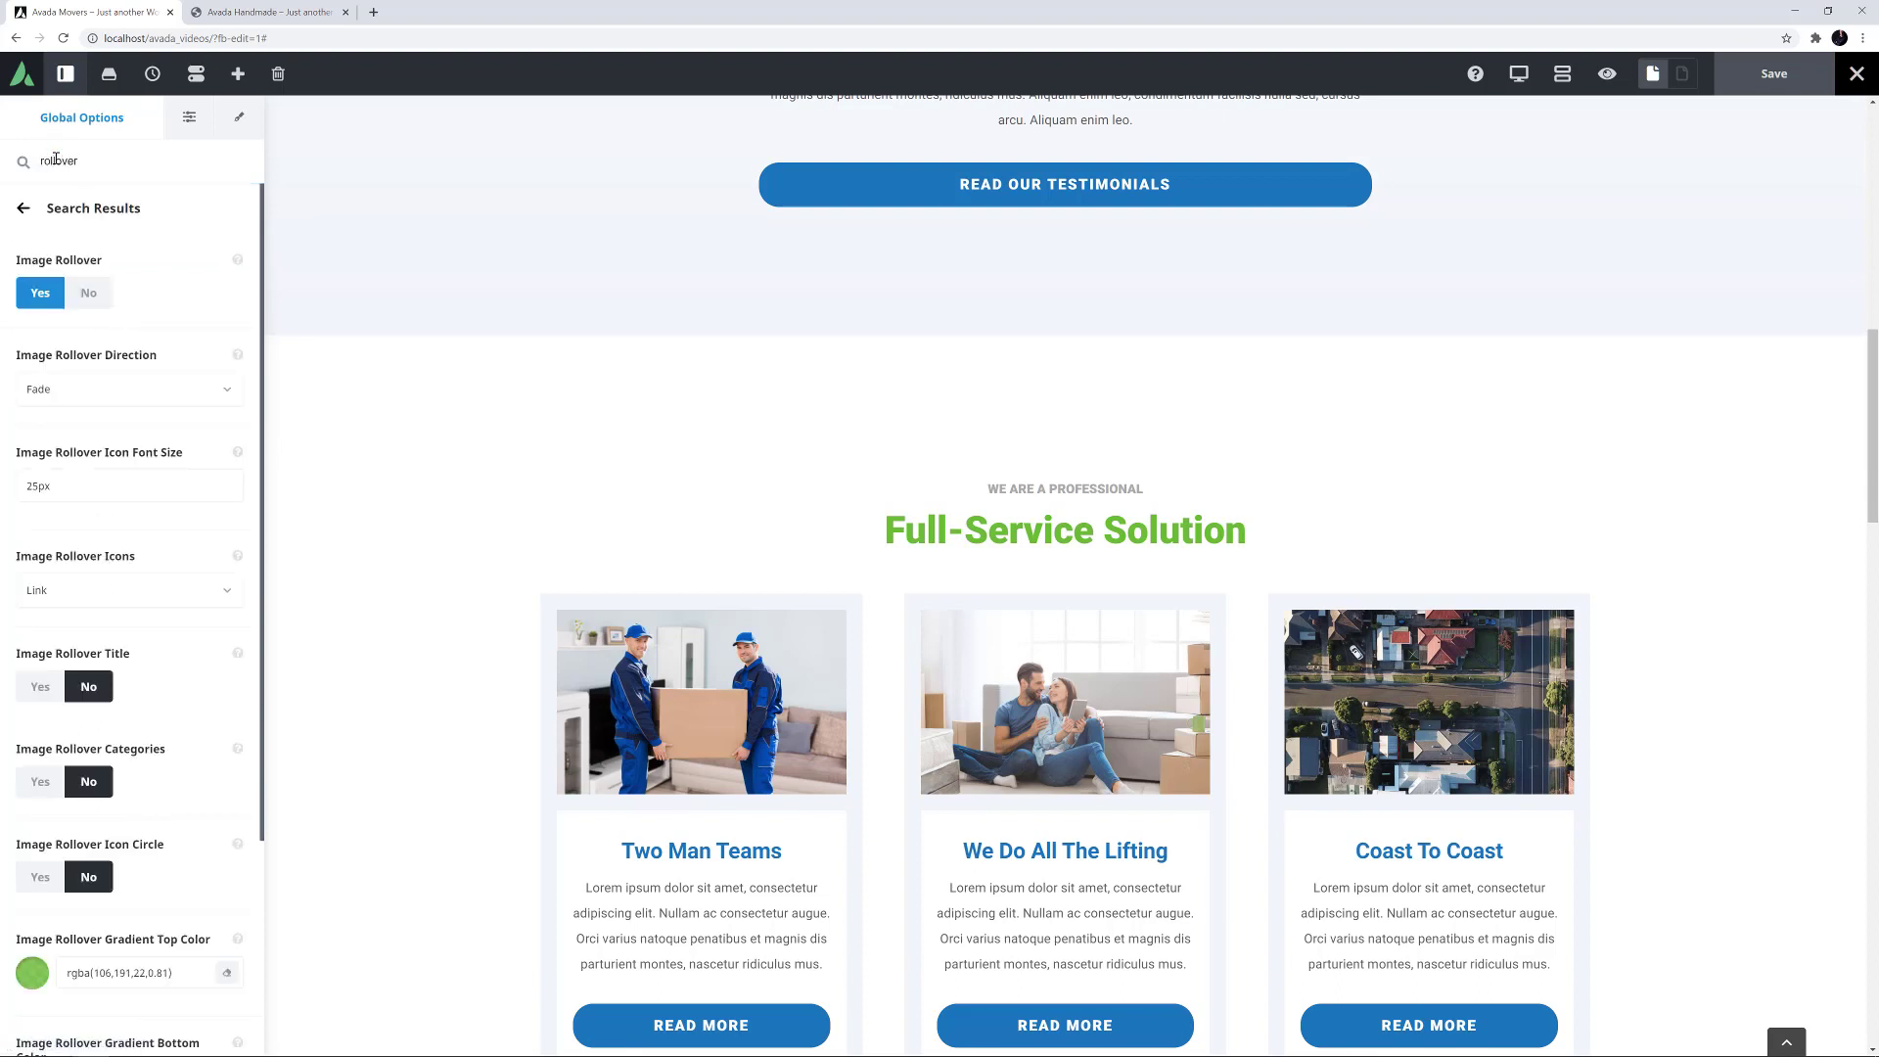
scroll(80, 499, down, 2)
scroll(81, 499, up, 2)
click(25, 210)
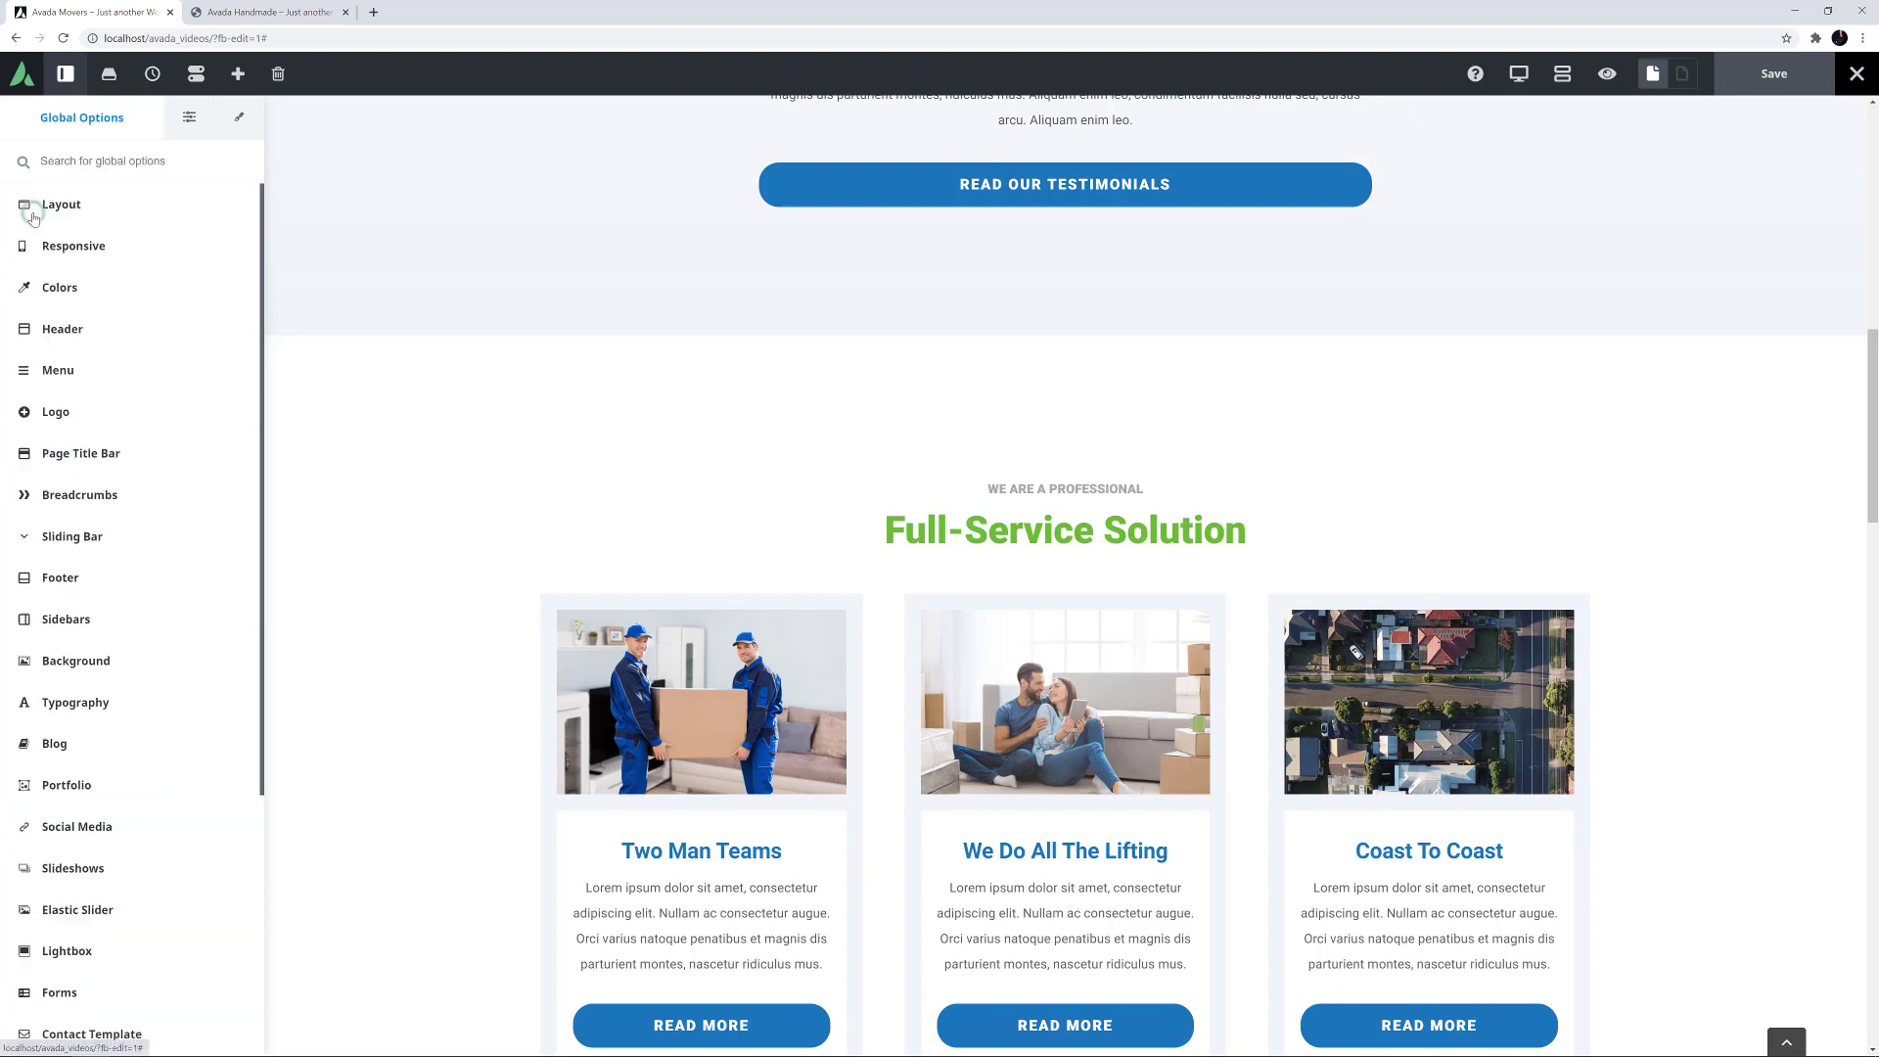
click(57, 84)
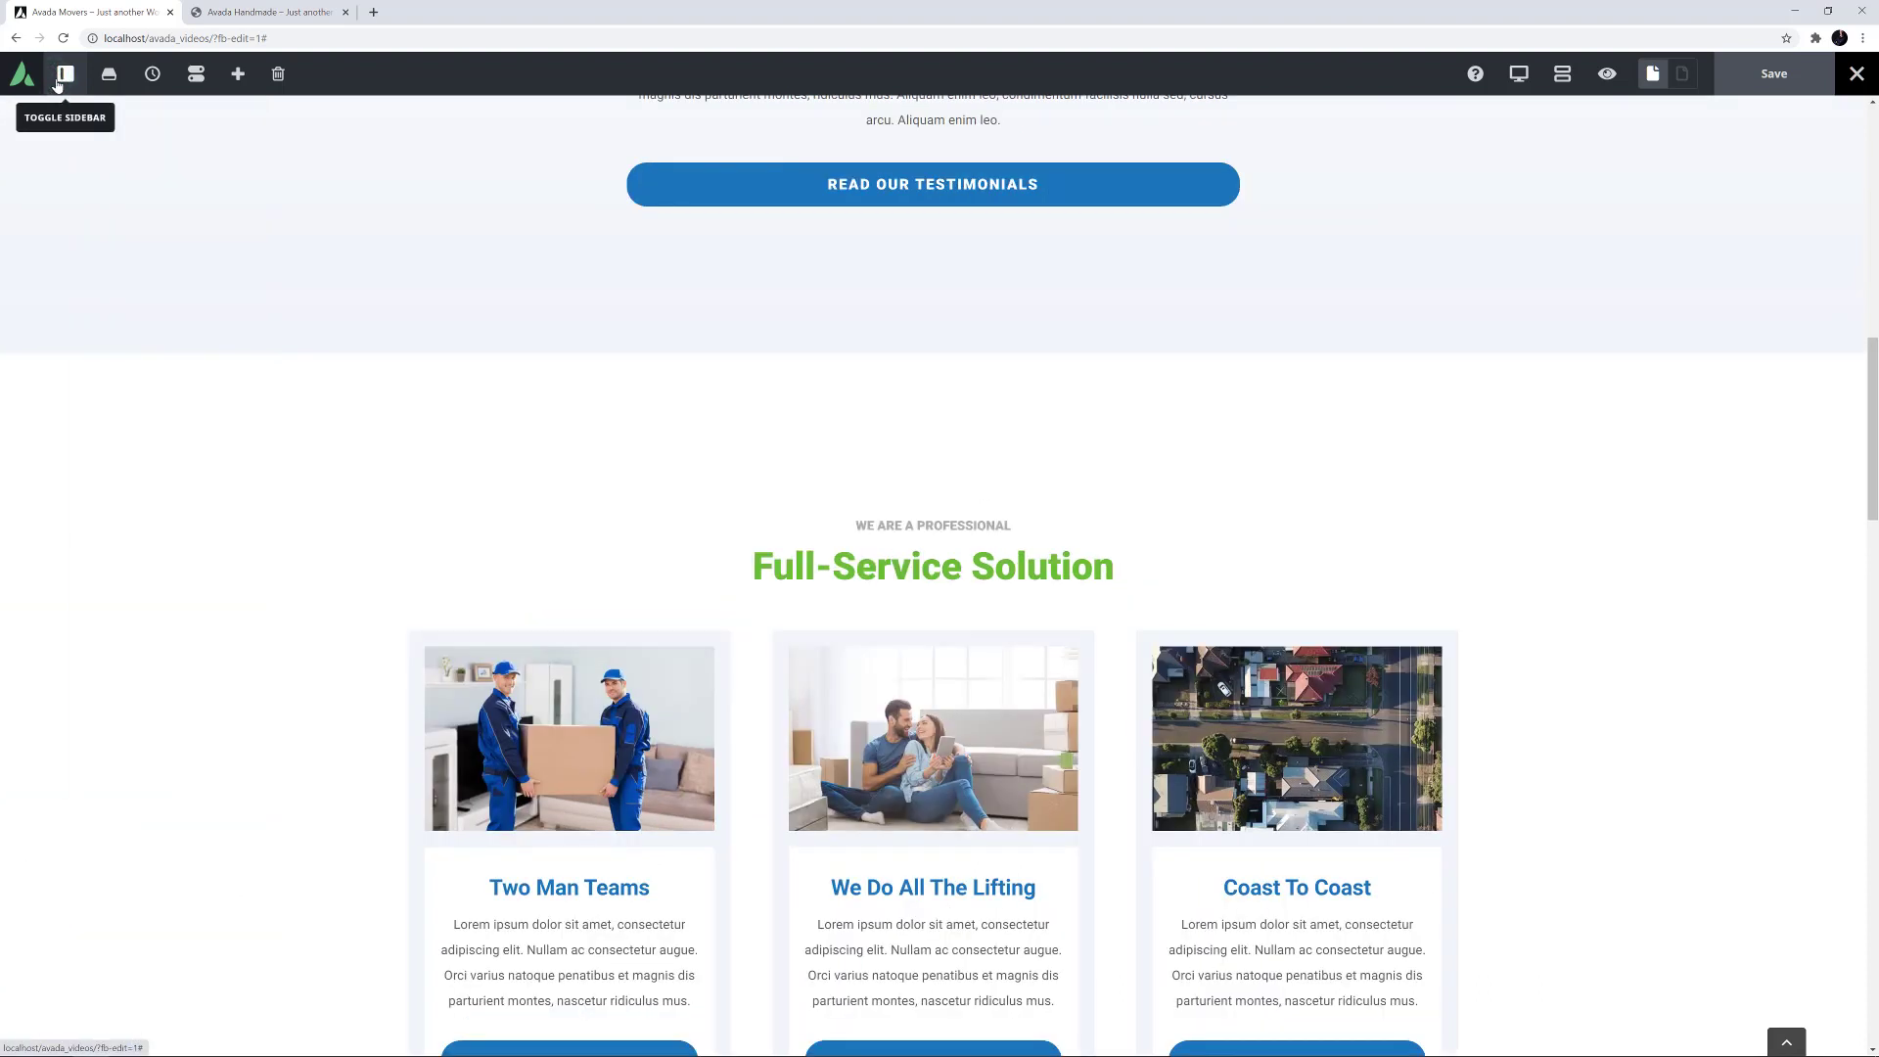
scroll(267, 334, up, 4)
scroll(264, 335, up, 3)
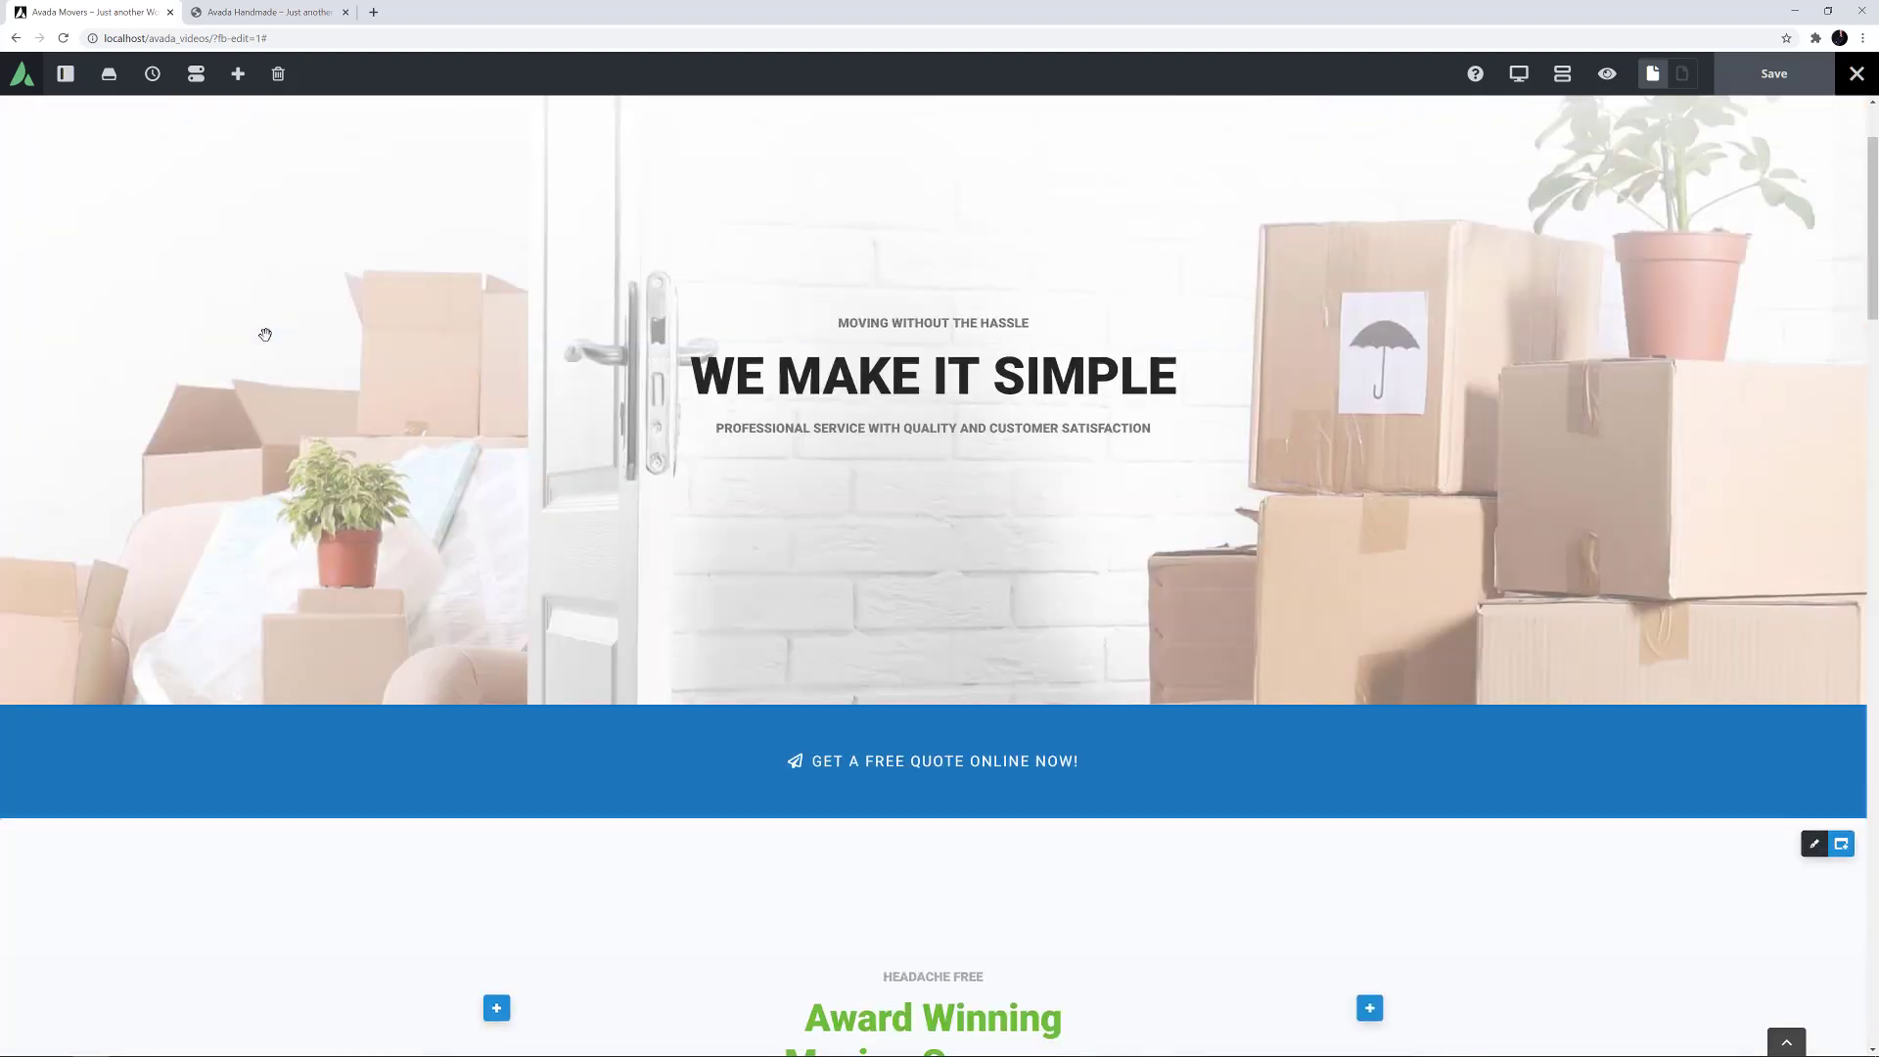
scroll(266, 335, up, 1)
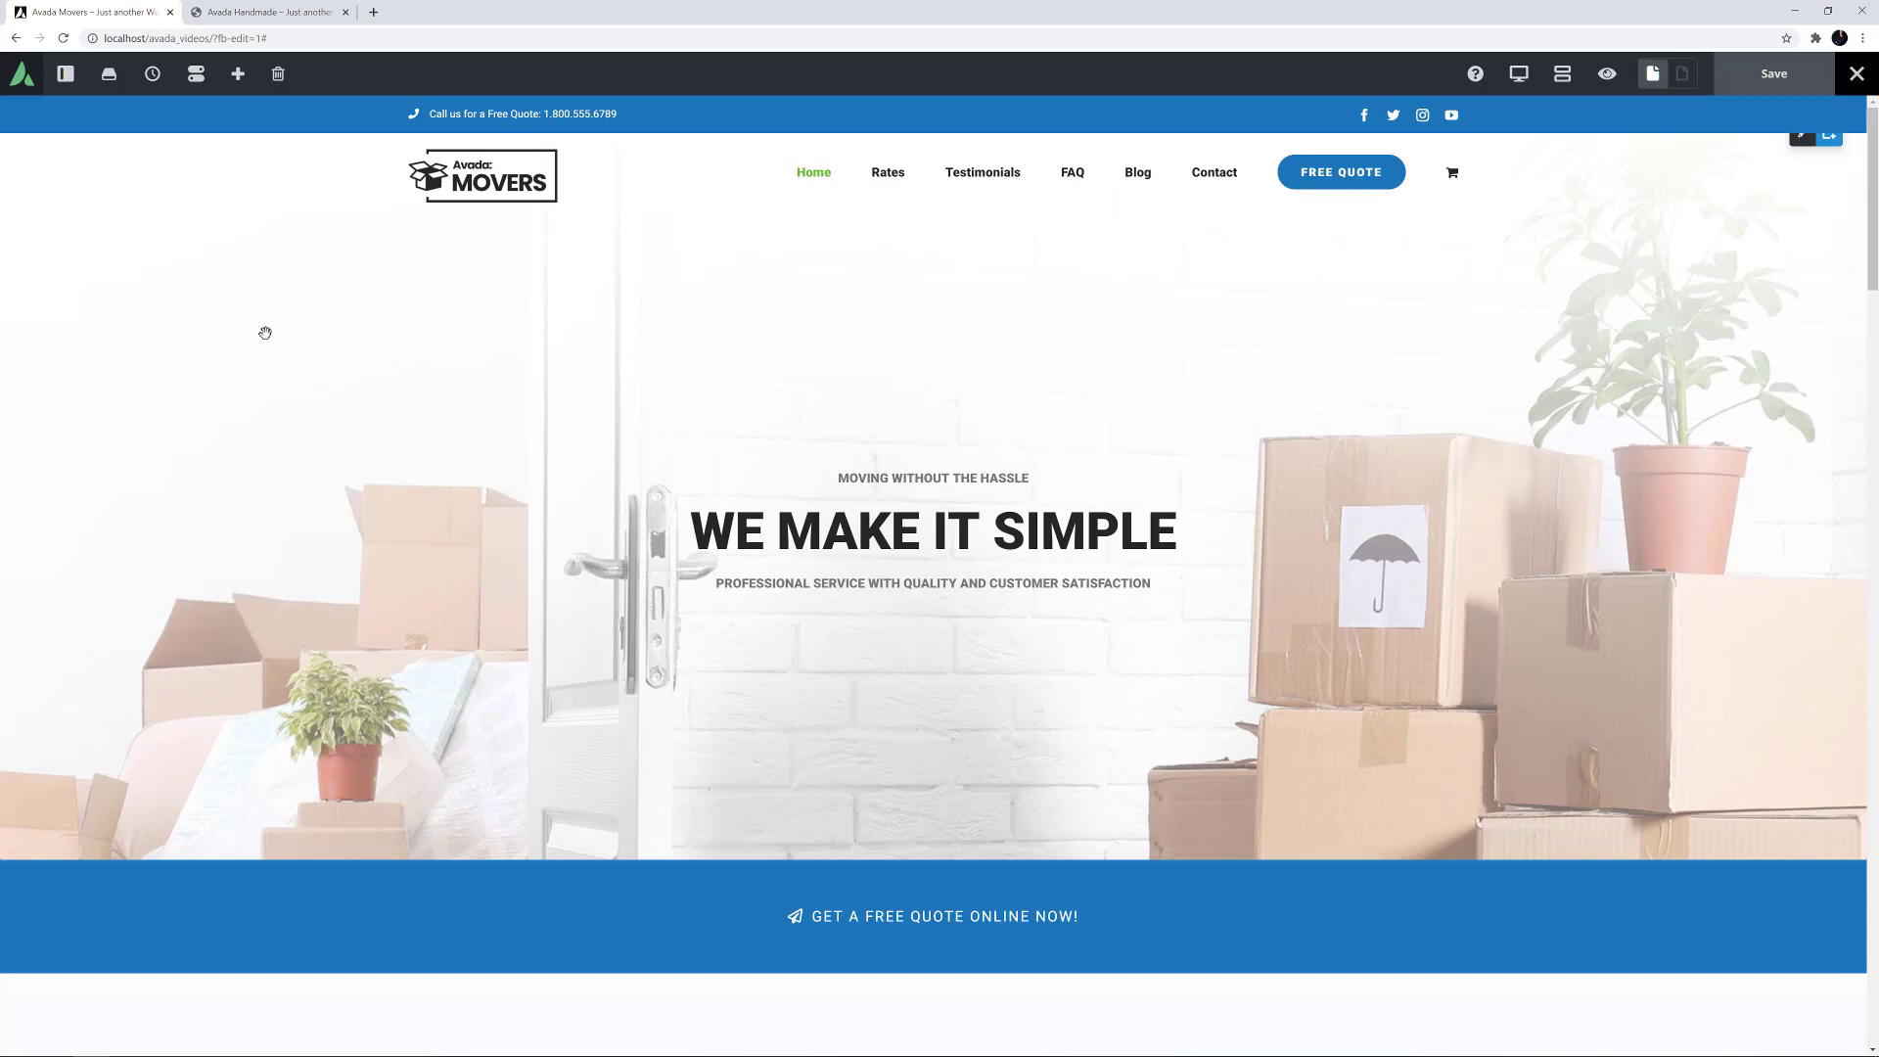
Switch to the Avada Handmade browser tab, then back to Avada Movers
click(235, 15)
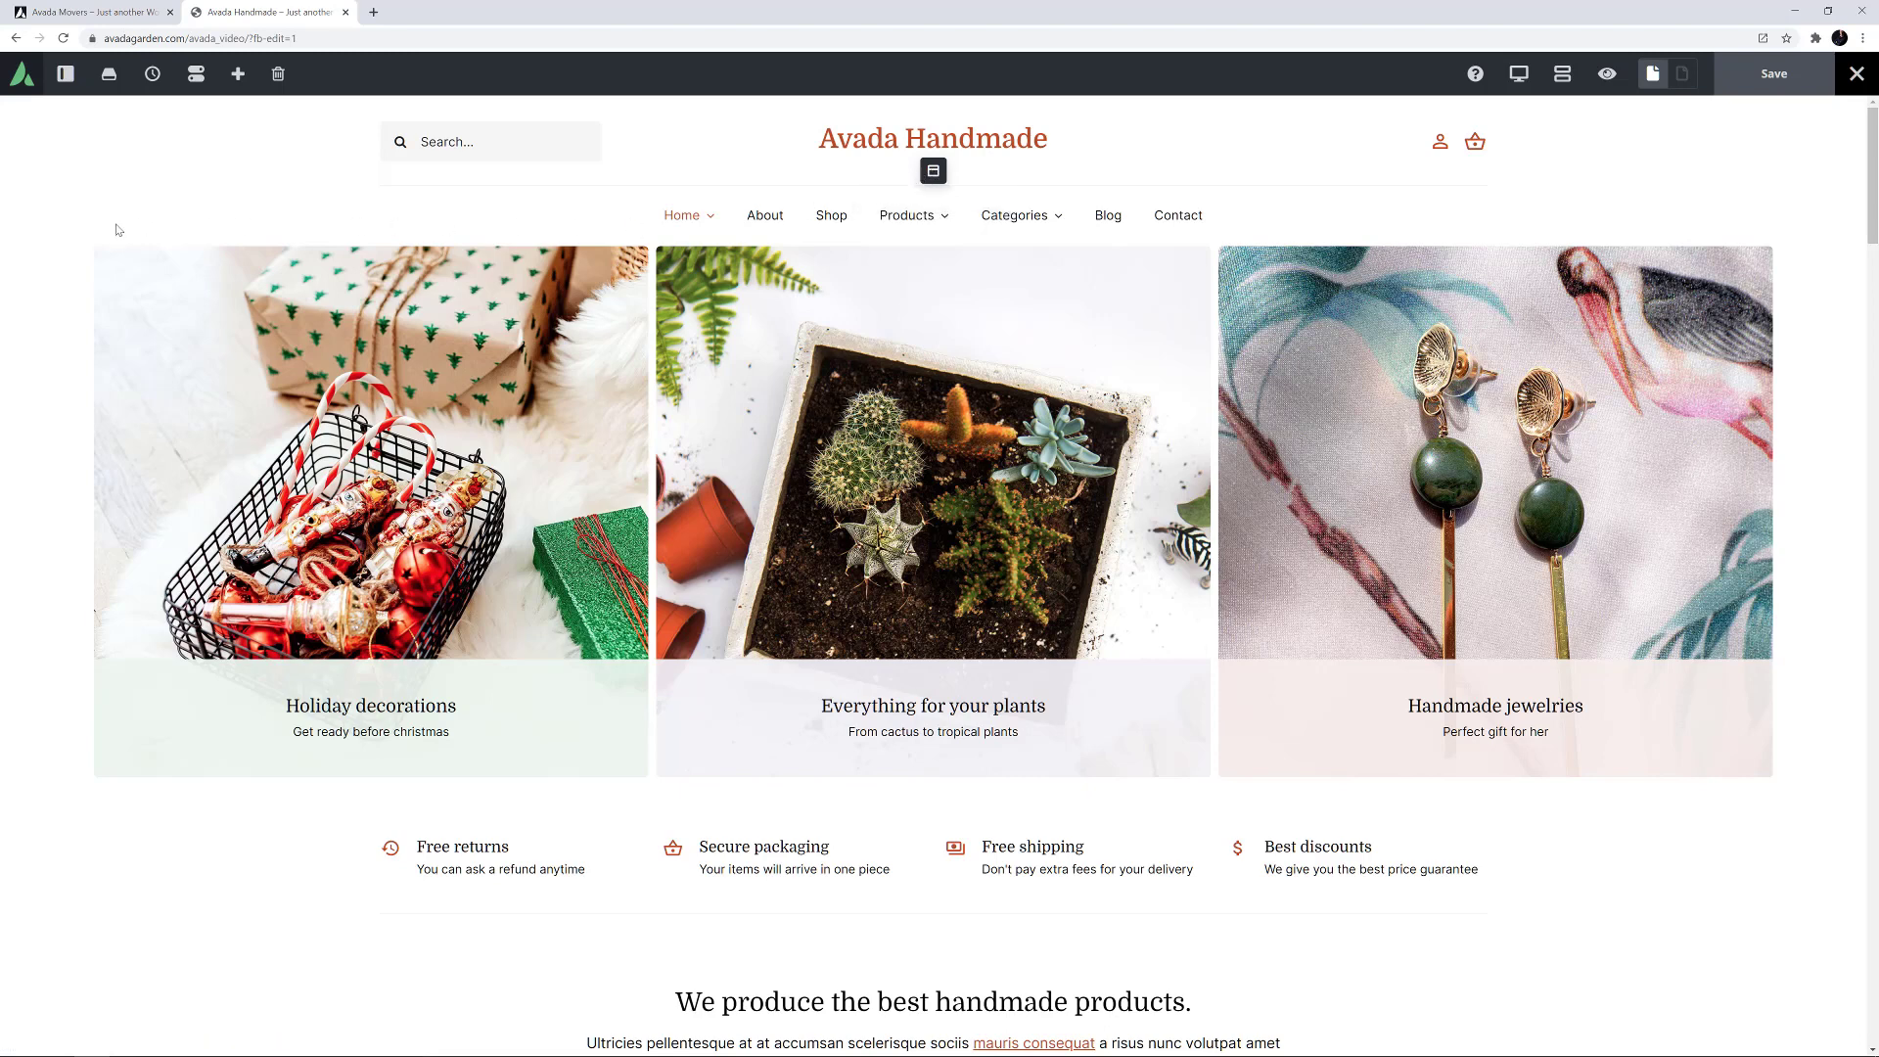
click(88, 12)
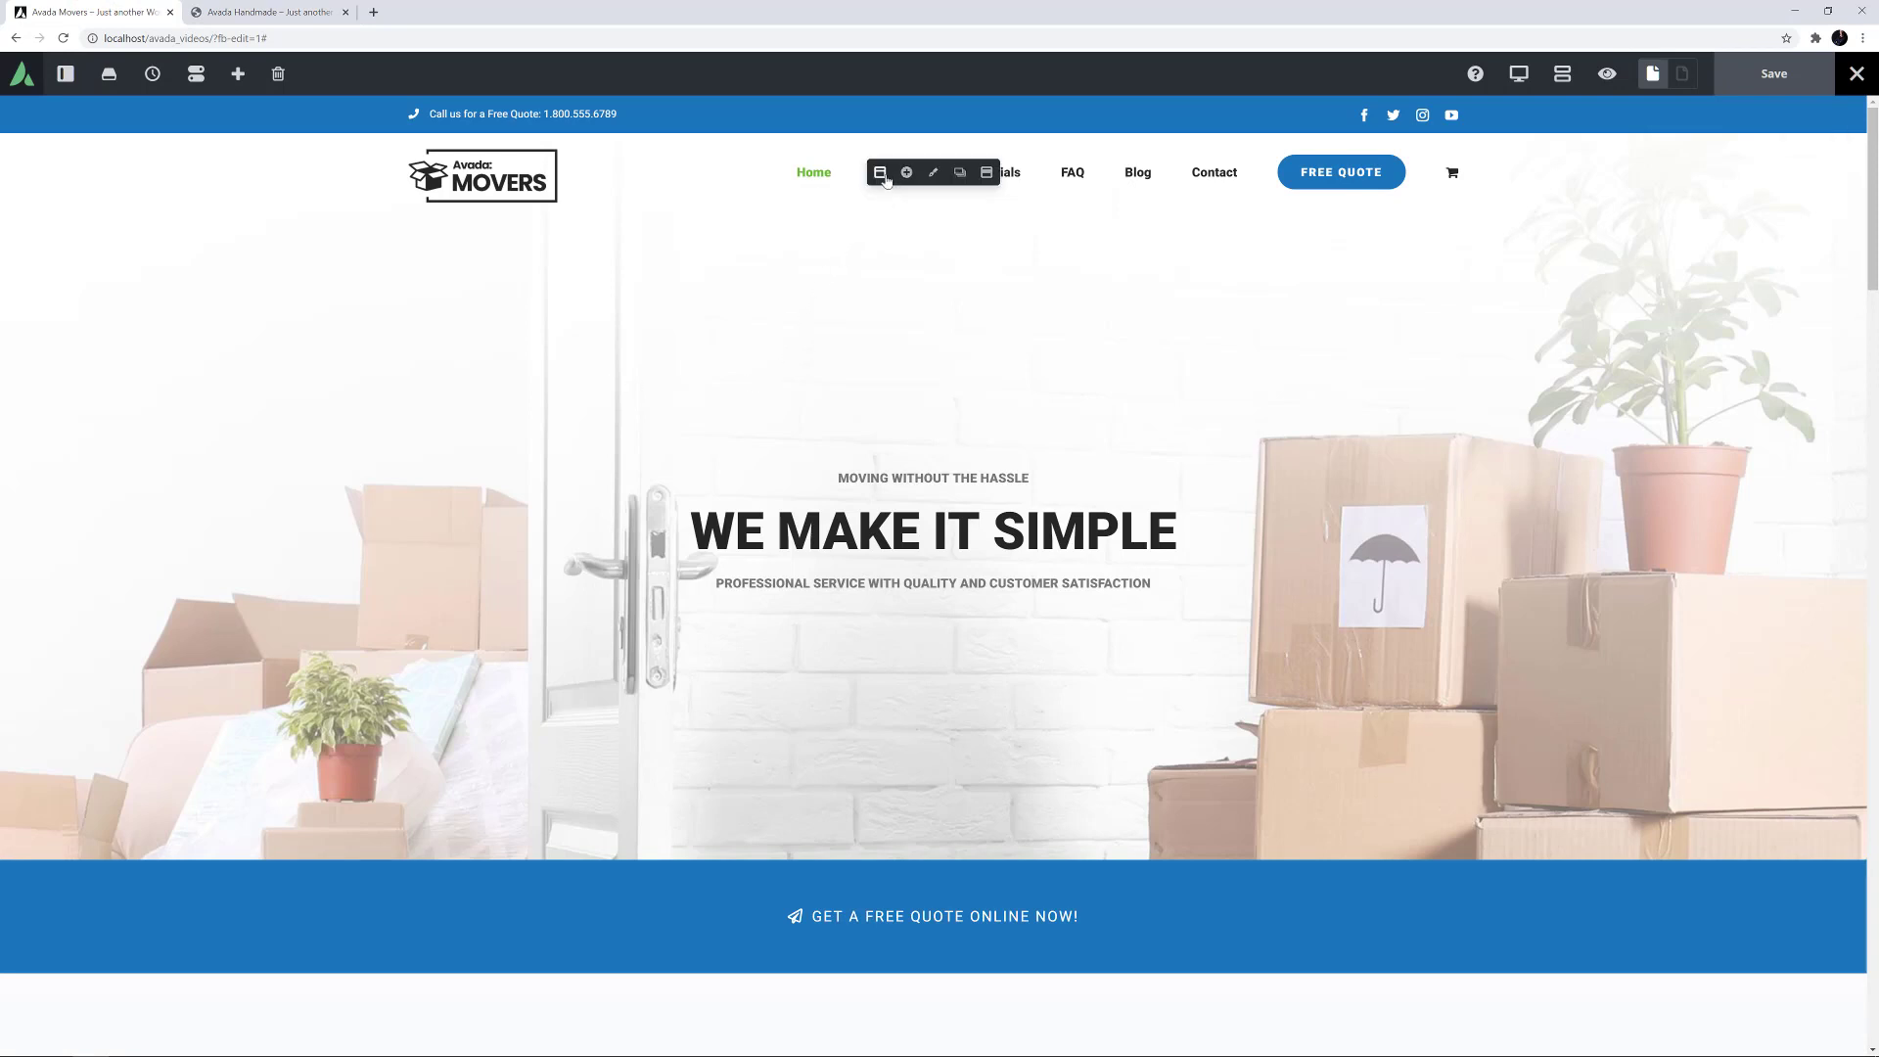
mouse_move(1037, 173)
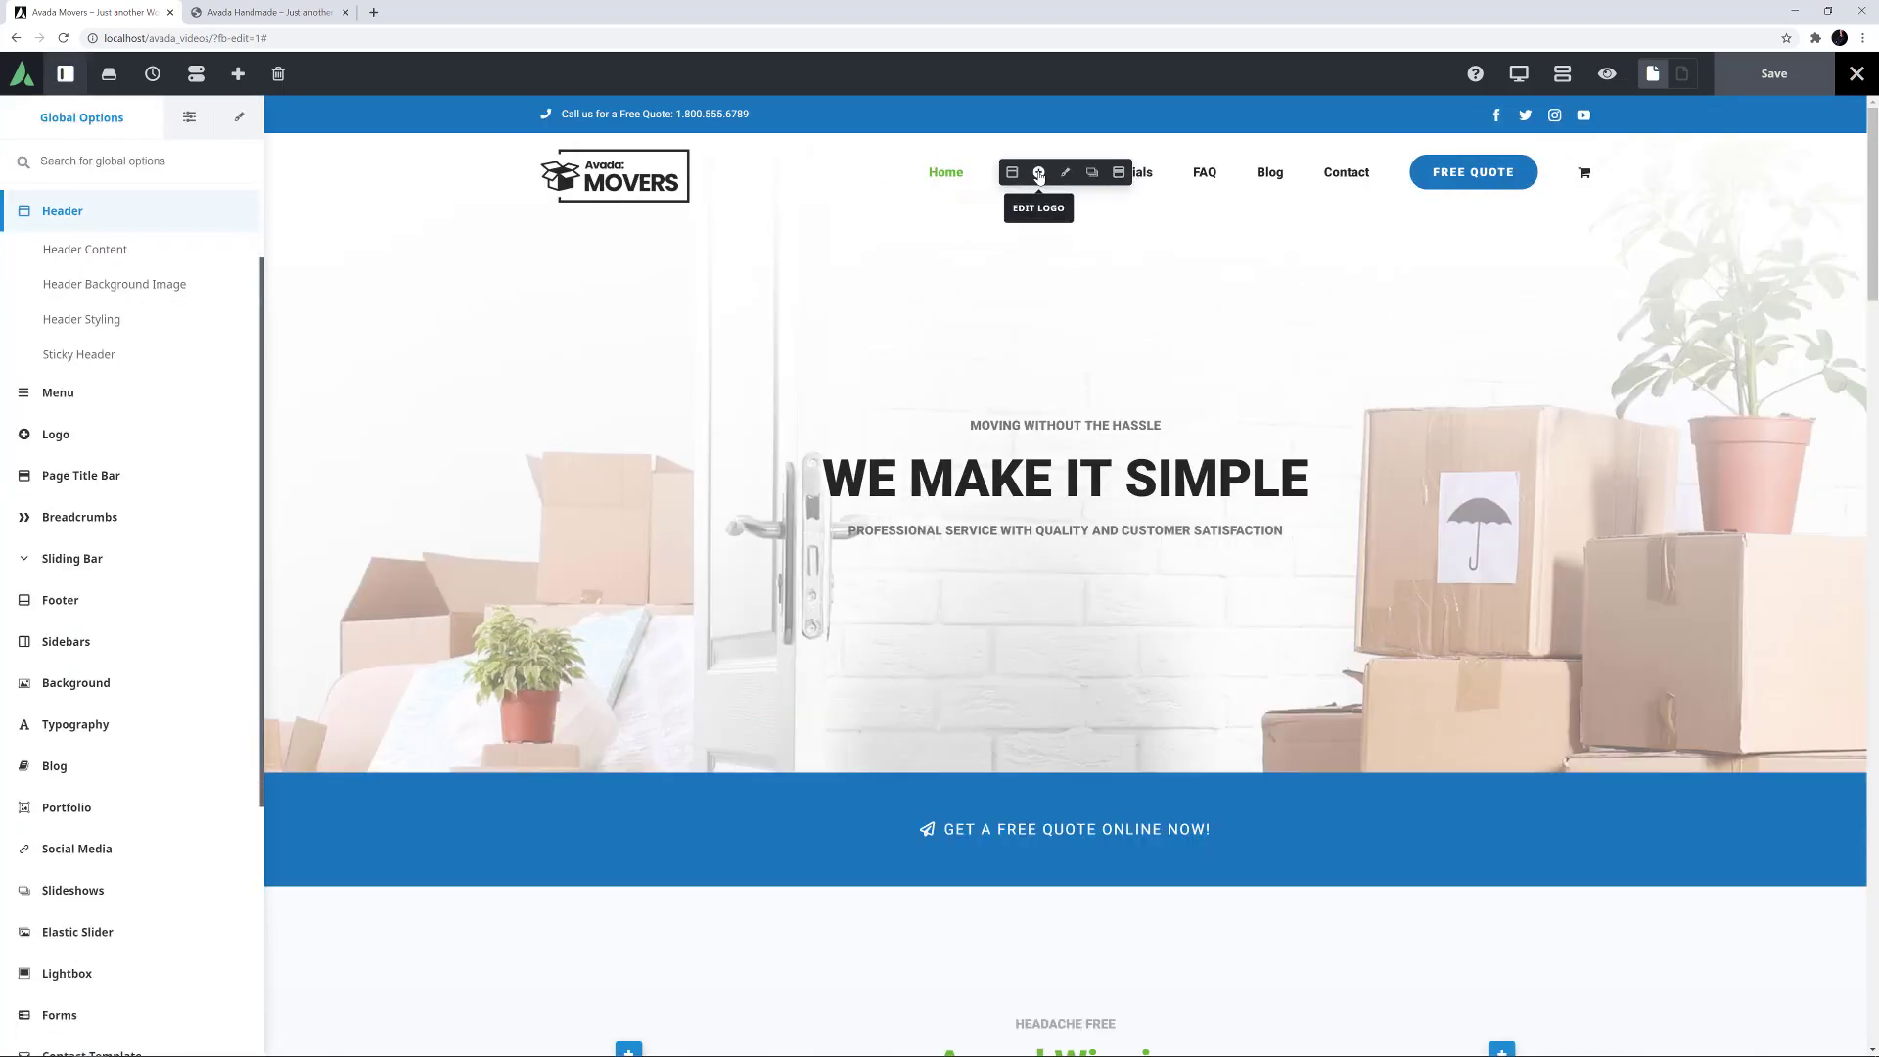
Open the Logo global options from the Movers header logo's edit icon
click(1038, 172)
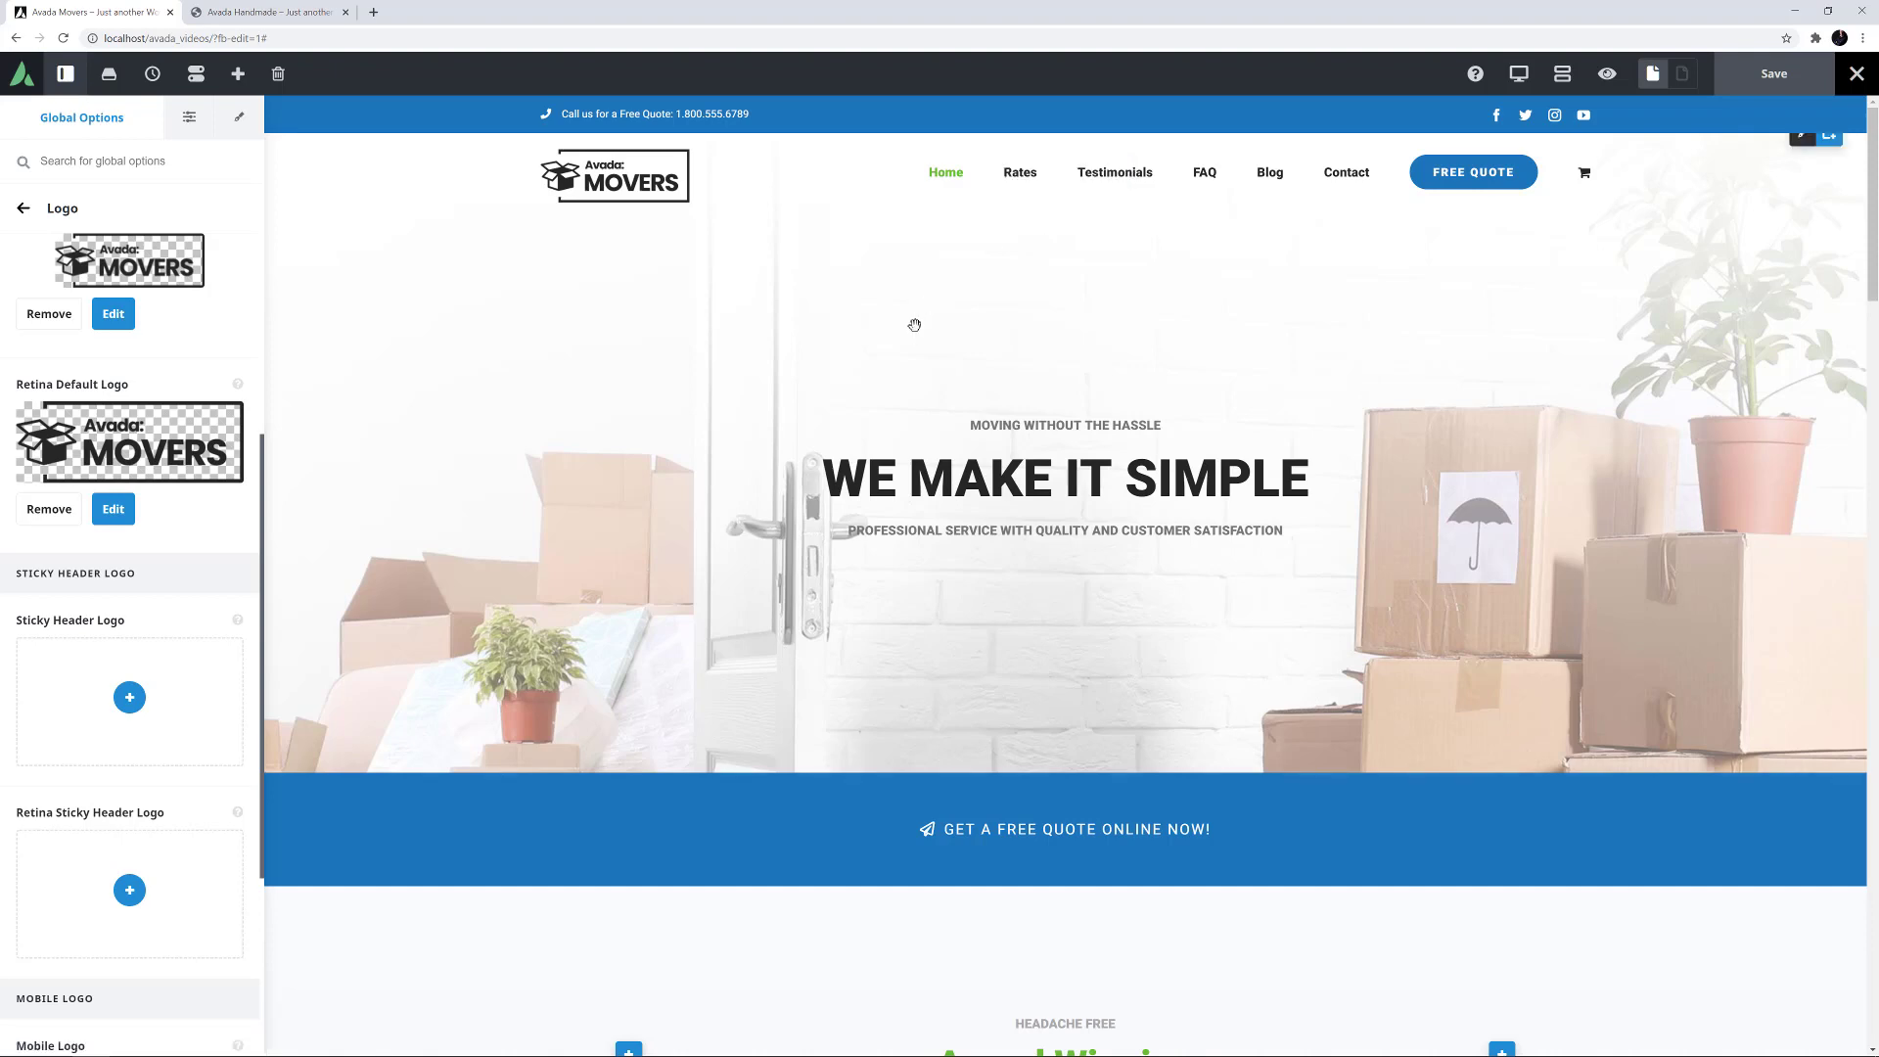
mouse_move(913, 323)
scroll(914, 324, down, 2)
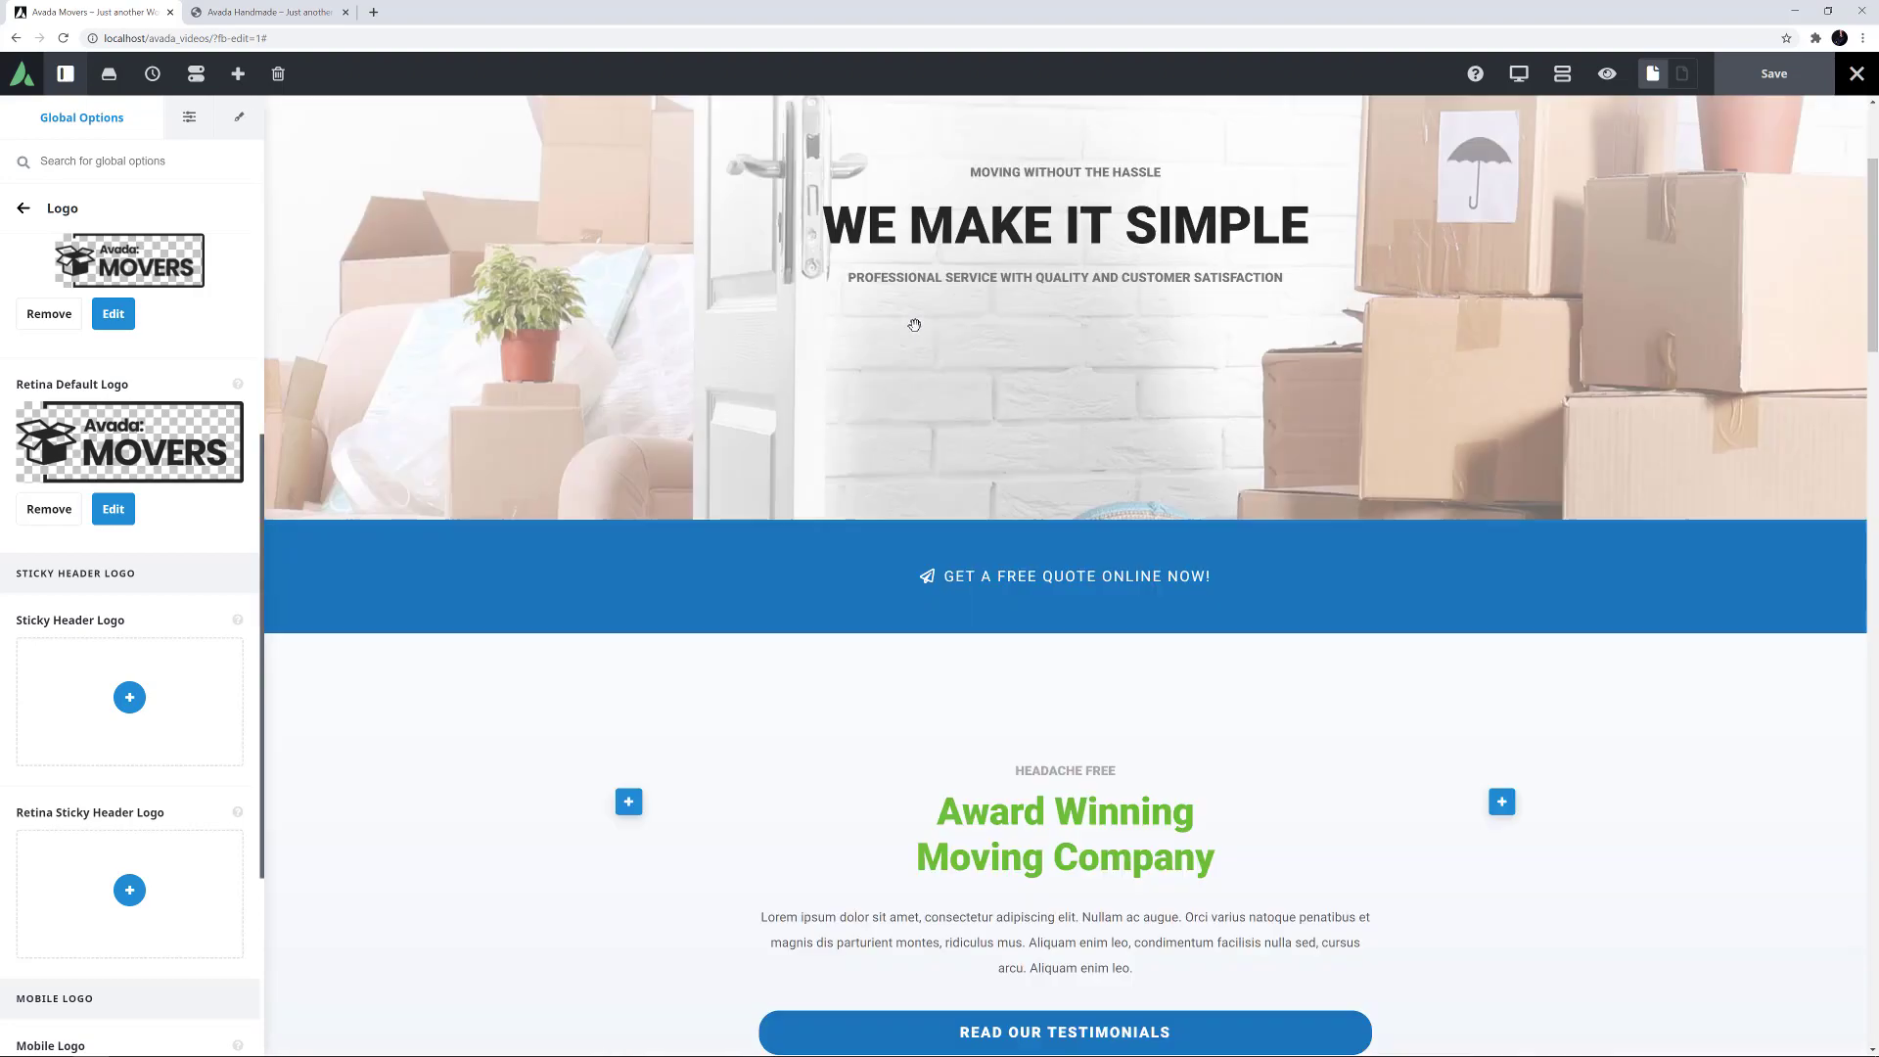
scroll(911, 323, down, 5)
scroll(911, 324, down, 3)
scroll(909, 325, down, 5)
scroll(910, 324, down, 5)
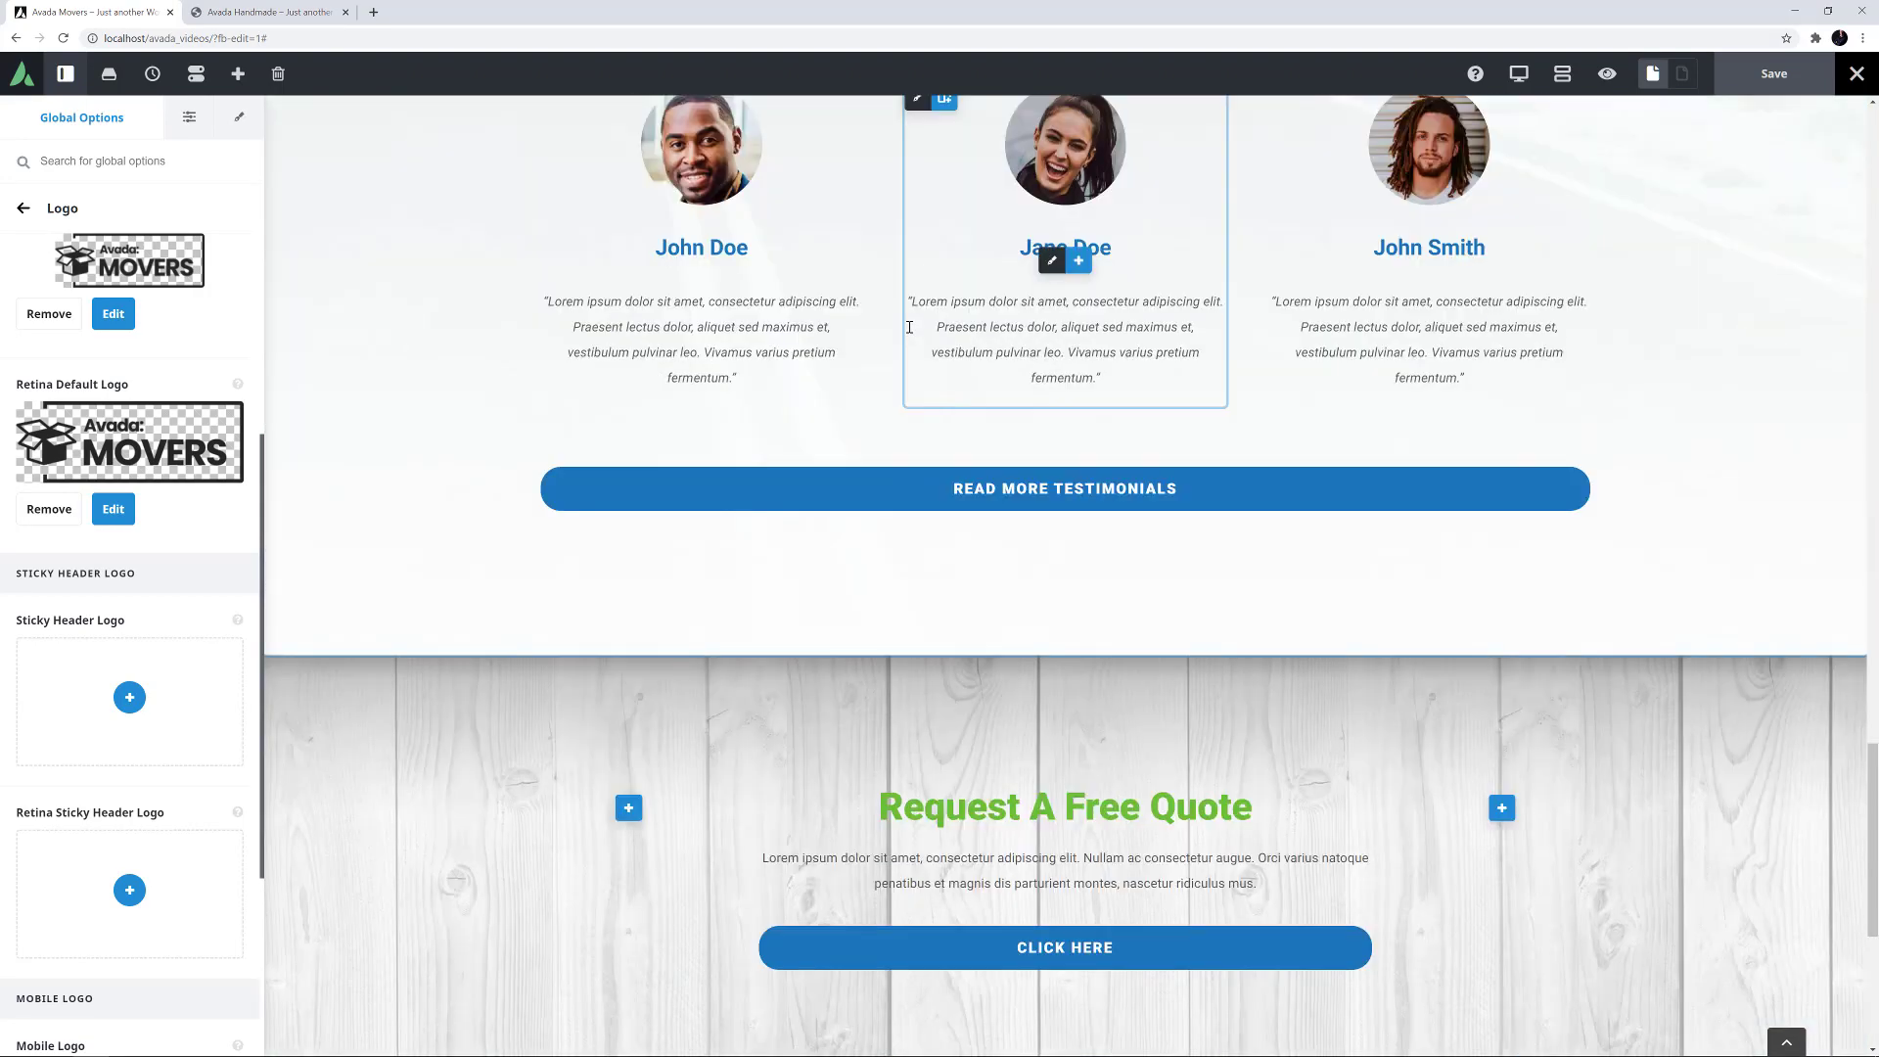
scroll(1028, 440, down, 3)
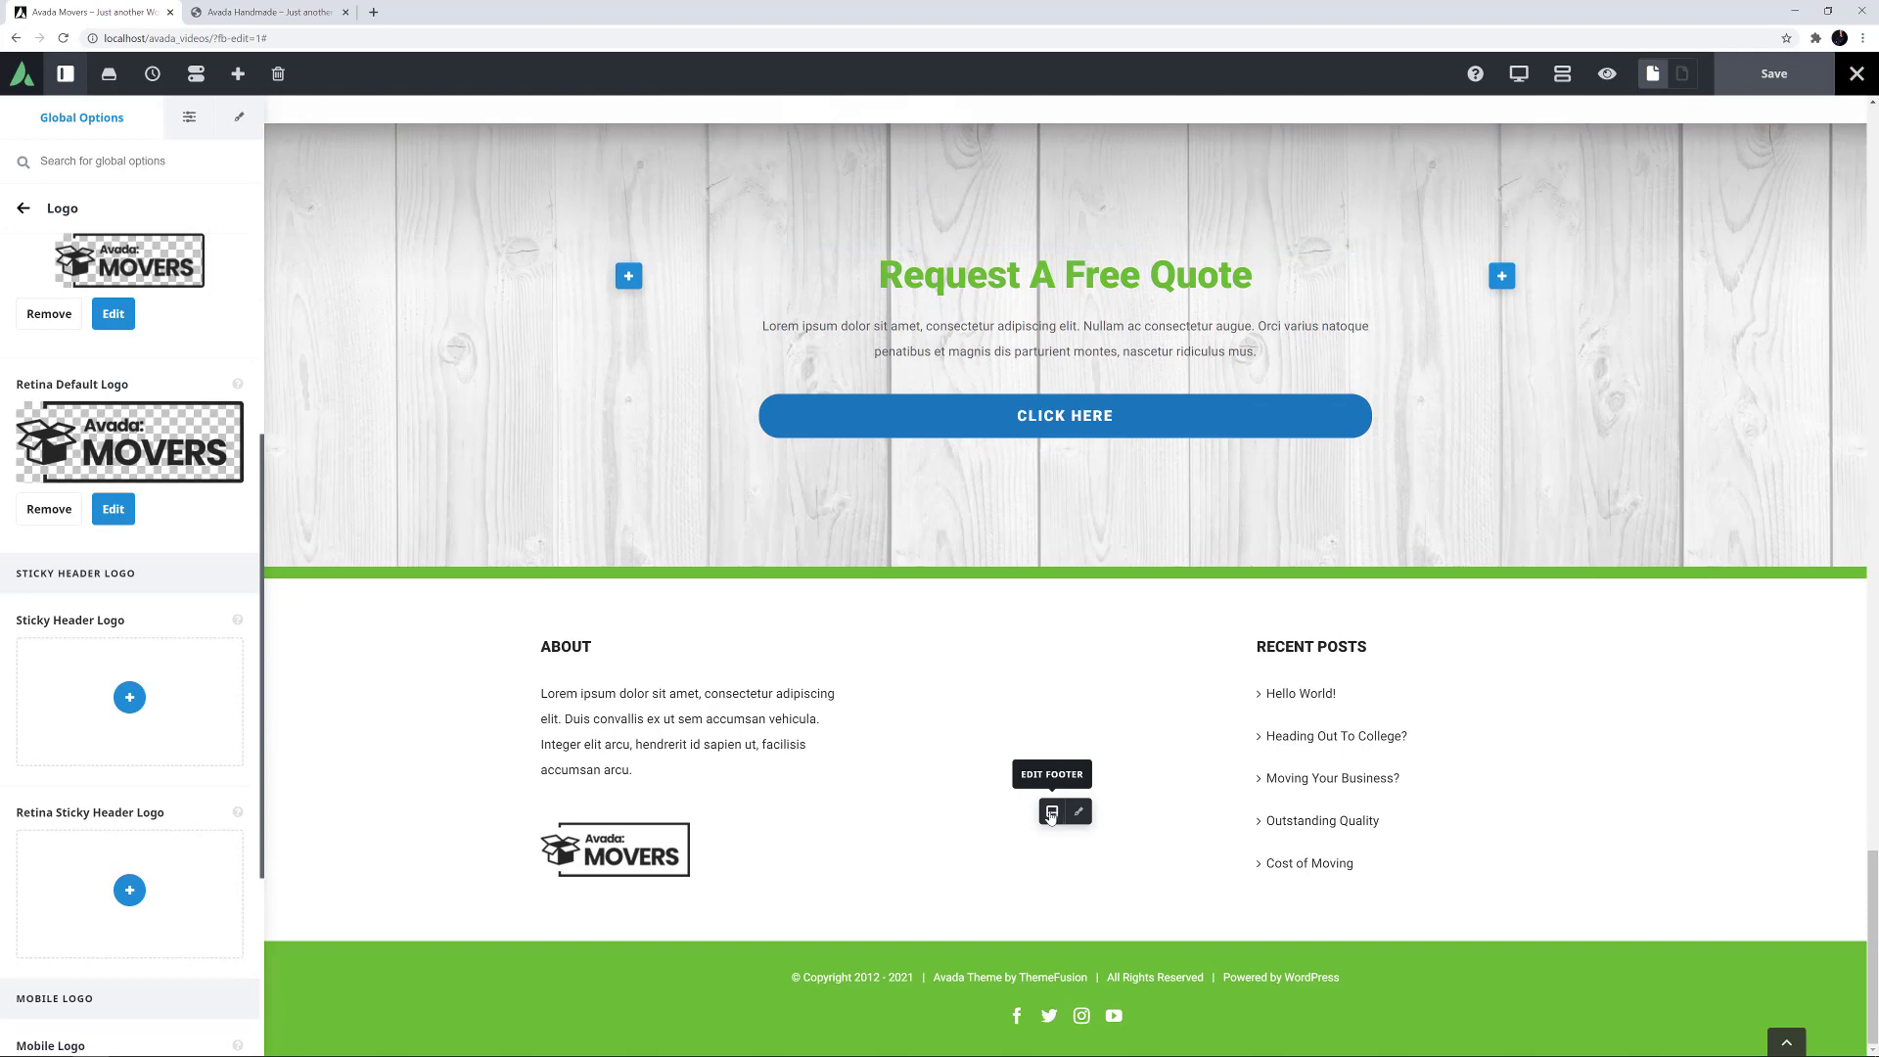
Open Footer global options from the page footer, jump to the top, and hide the sidebar
click(1052, 812)
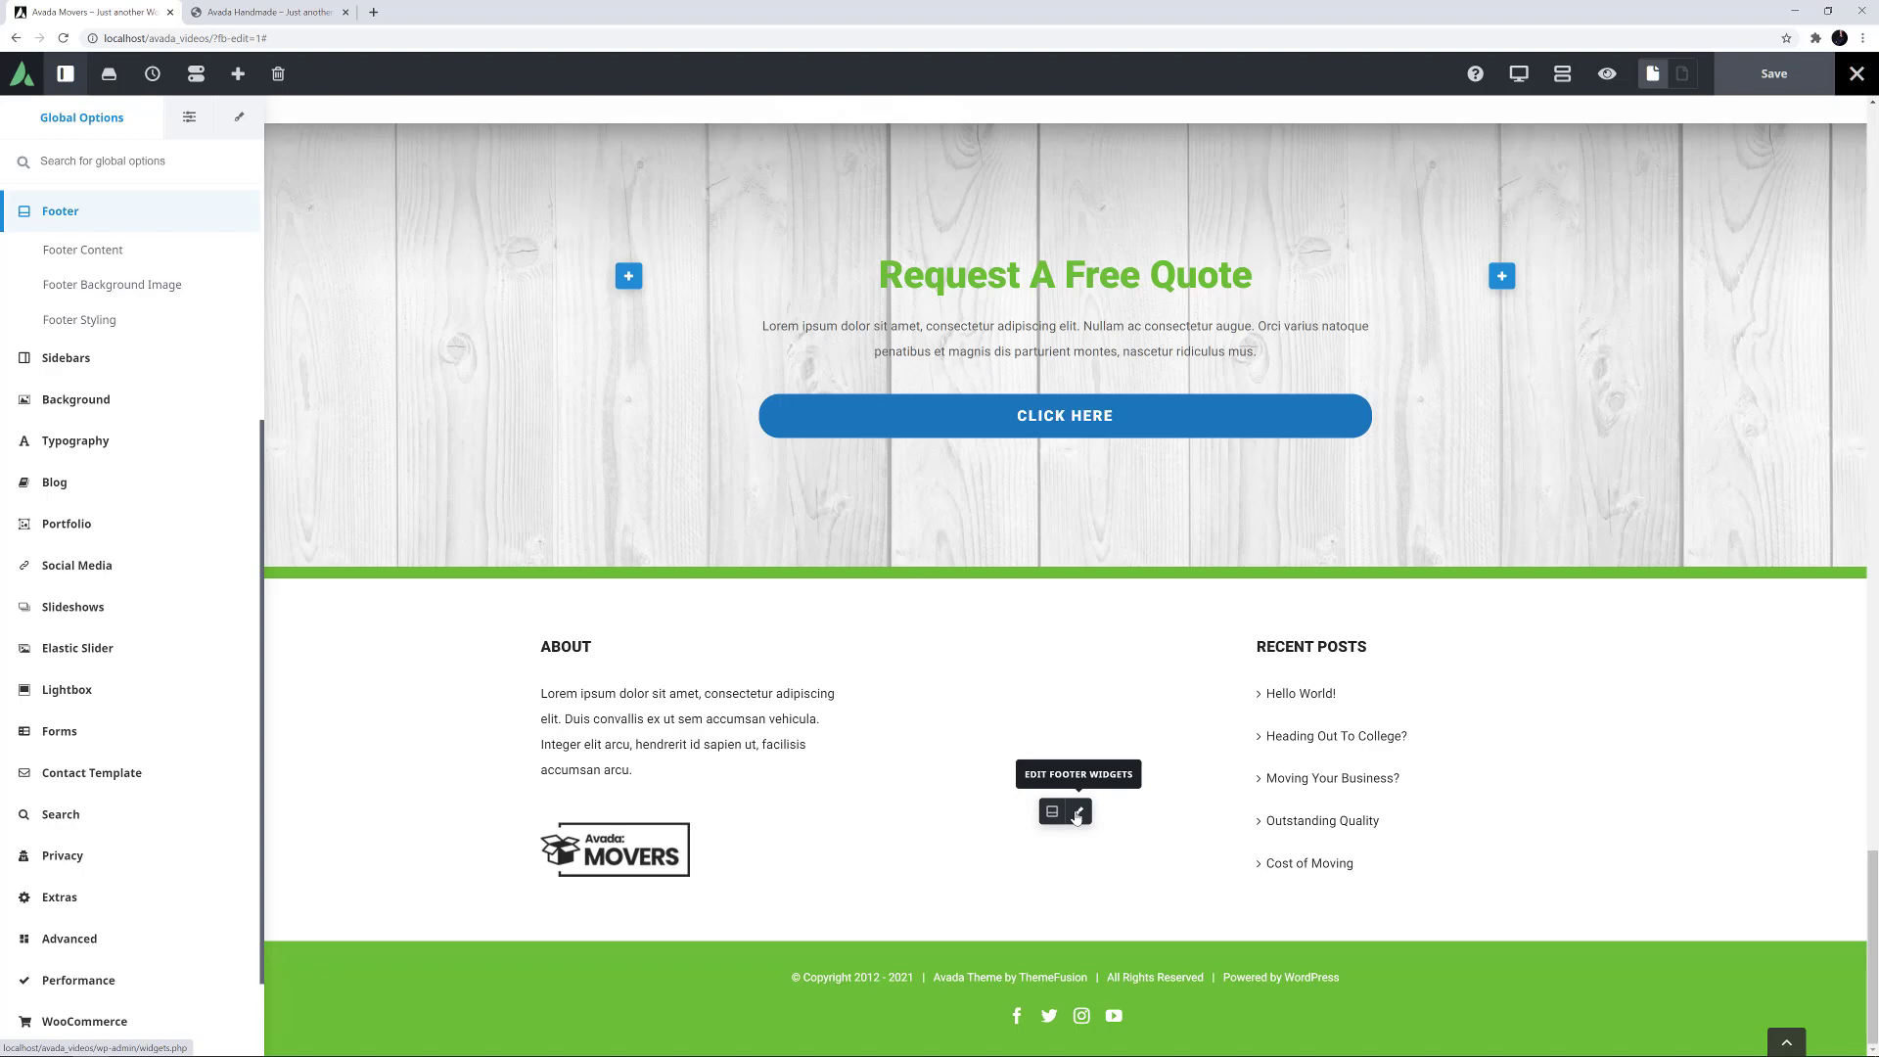
click(1787, 1043)
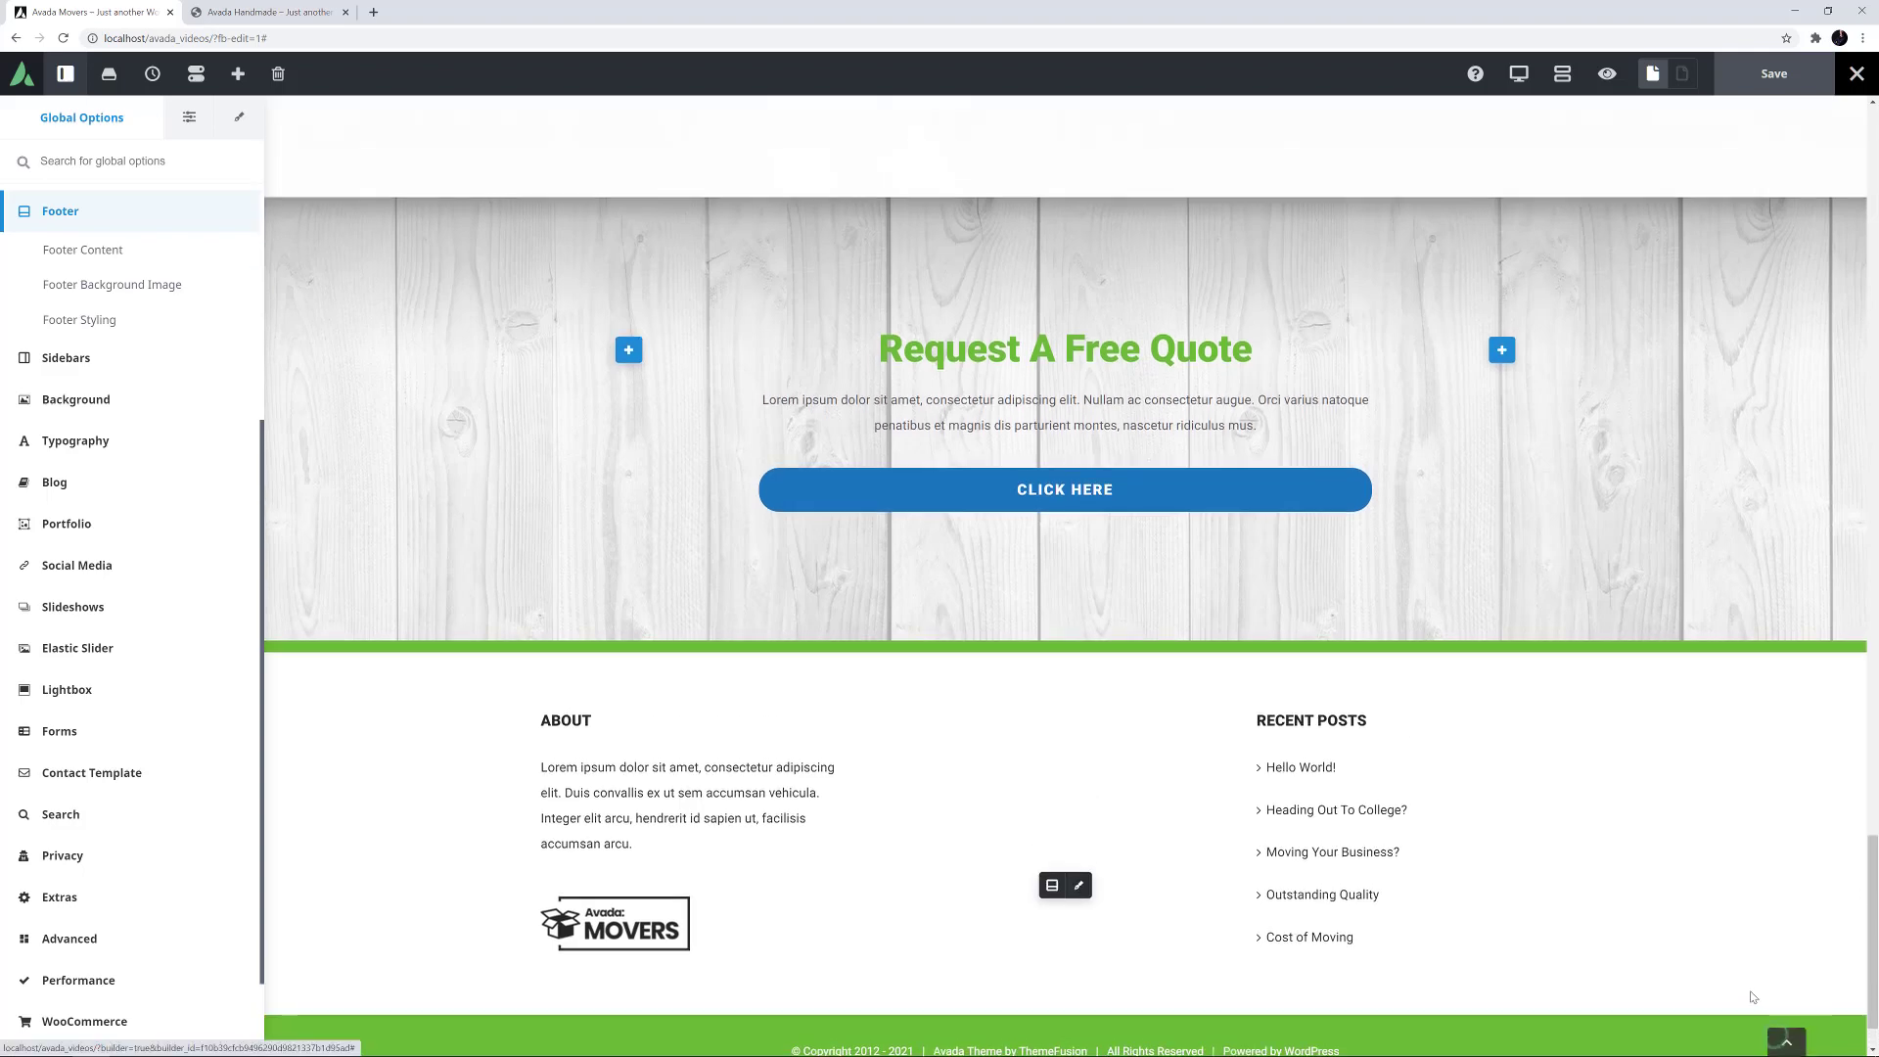
click(66, 74)
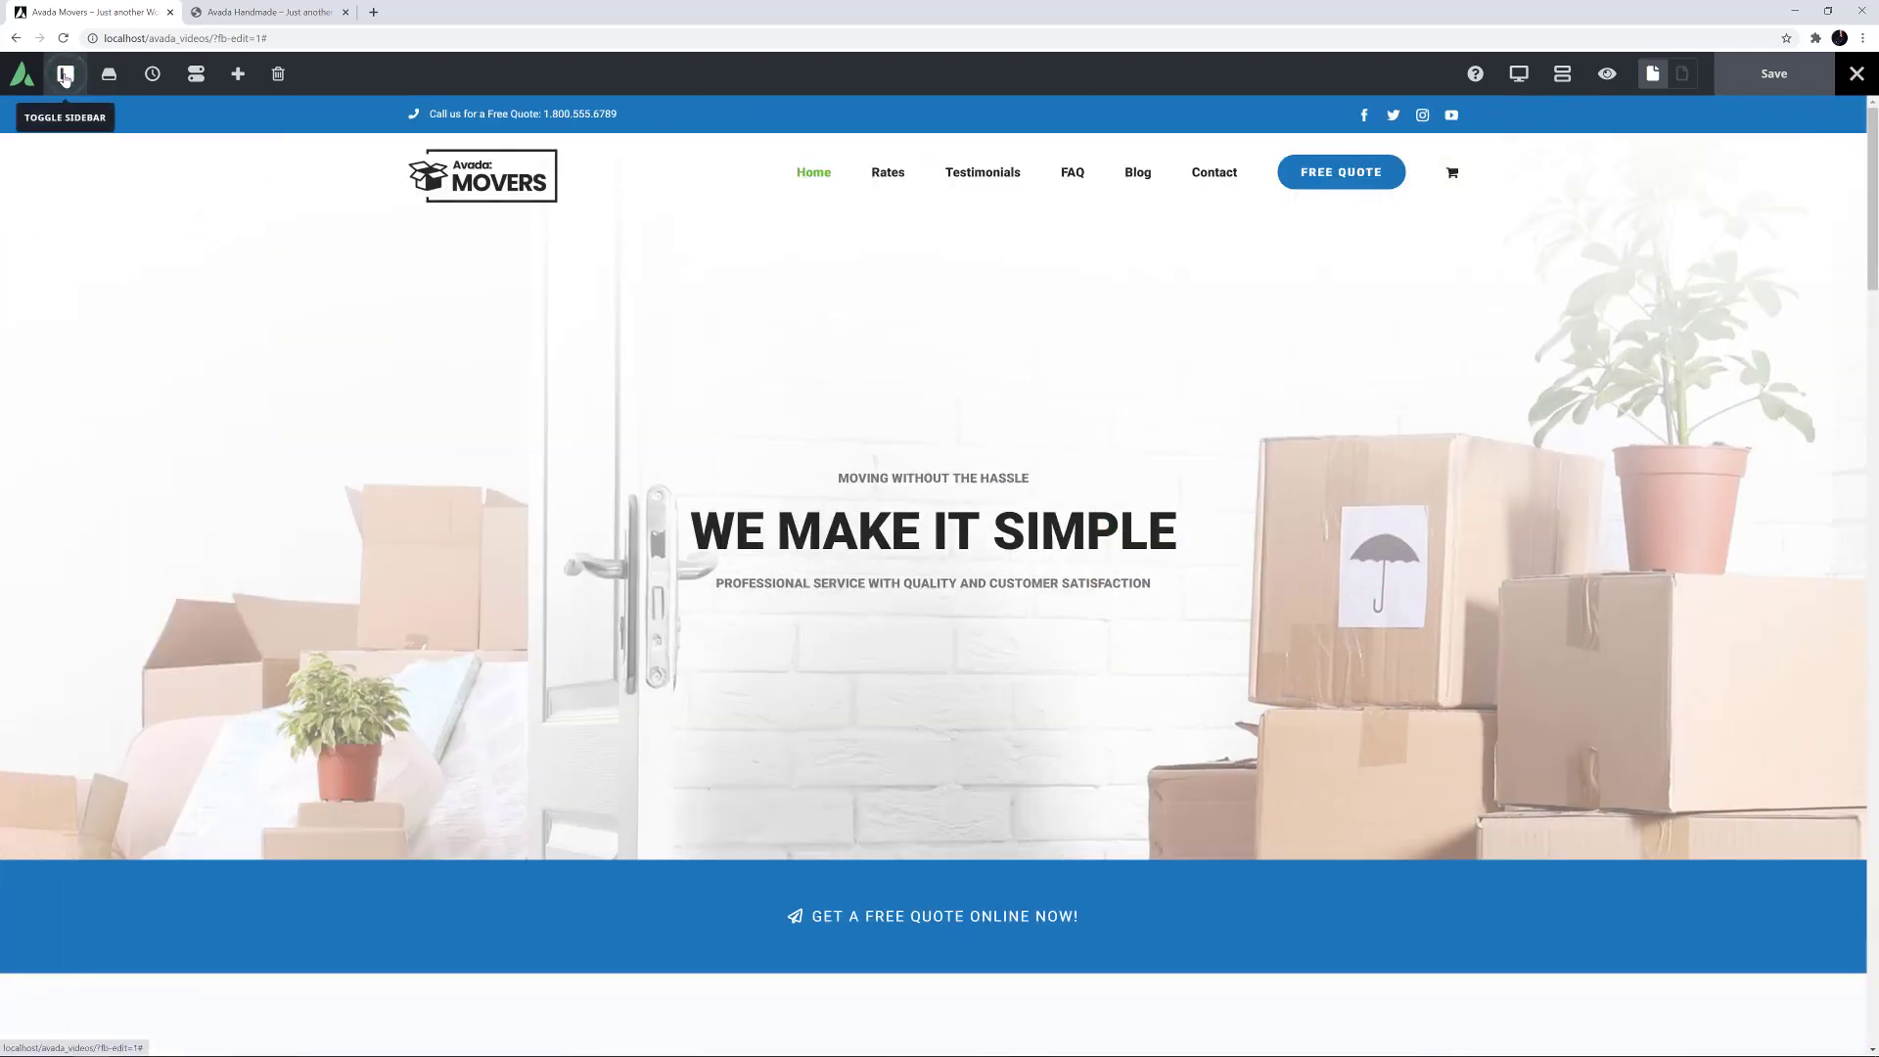